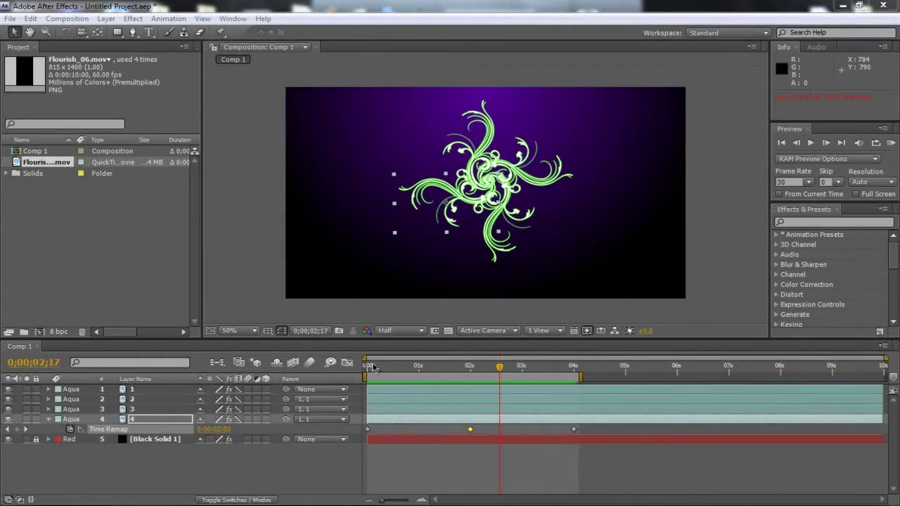
Preview the Comp 1 flourish pinwheel from frame 0, then return the playhead to 0
click(368, 367)
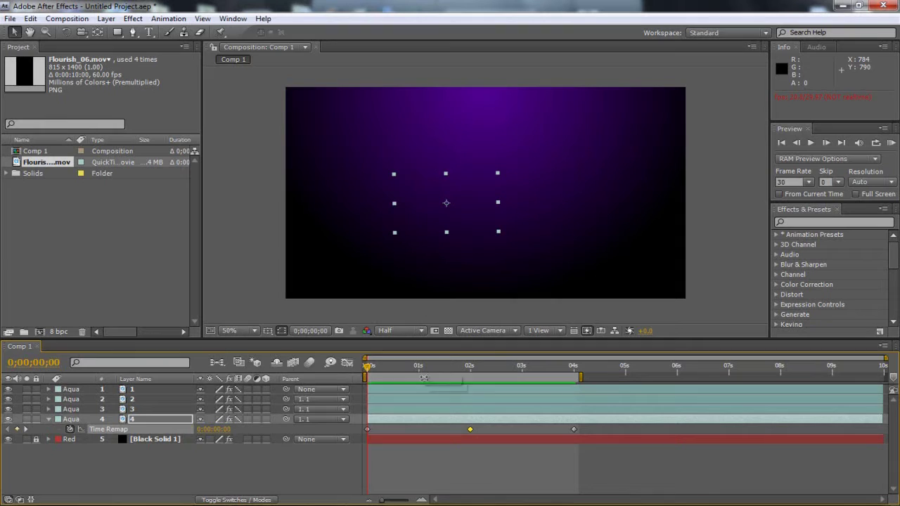
key(space)
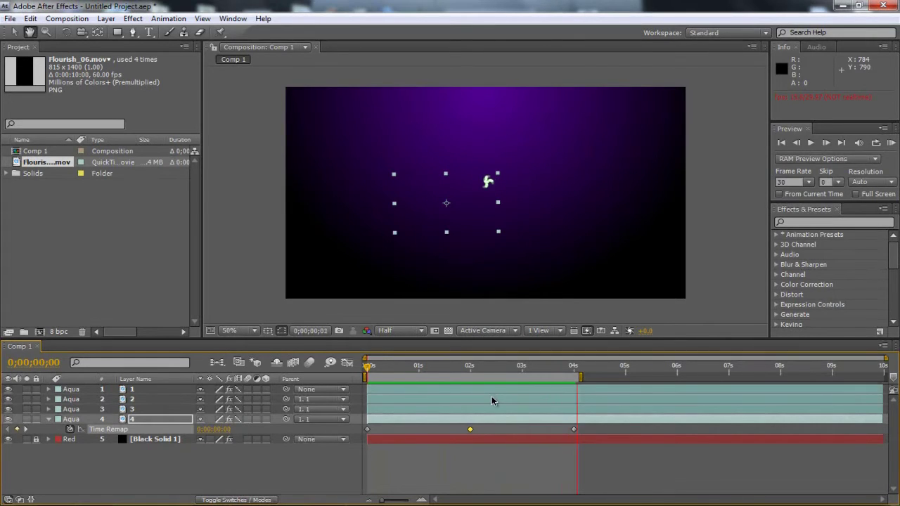
key(space)
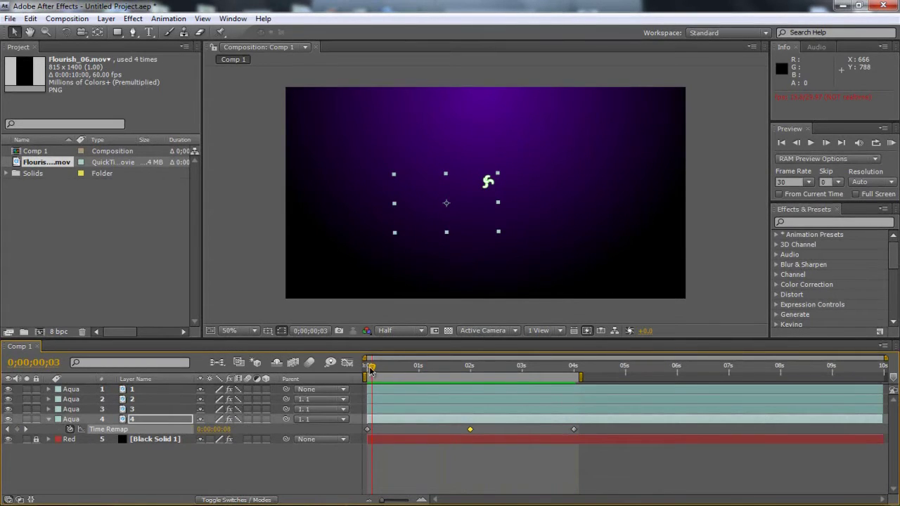
drag(370, 369, 364, 371)
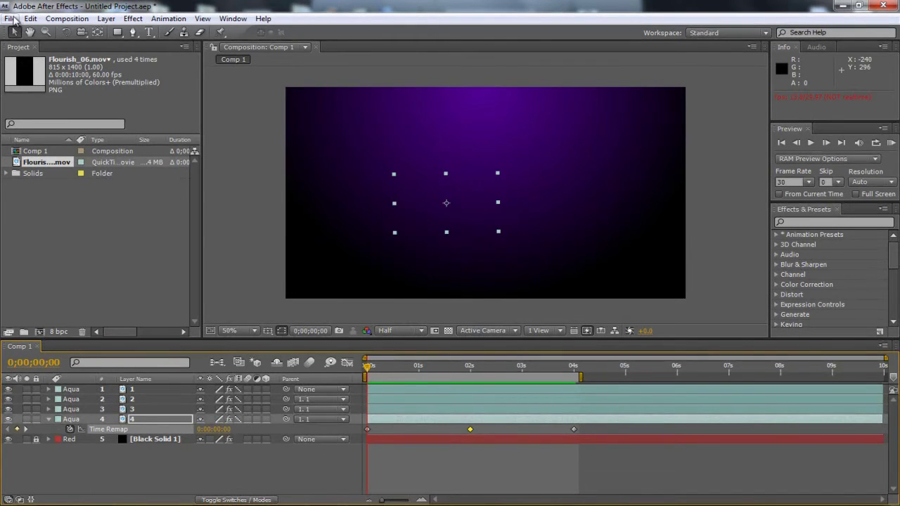
Create Comp 2 as a new HDV/HDTV 720 (1280×720) composition
click(14, 20)
click(68, 33)
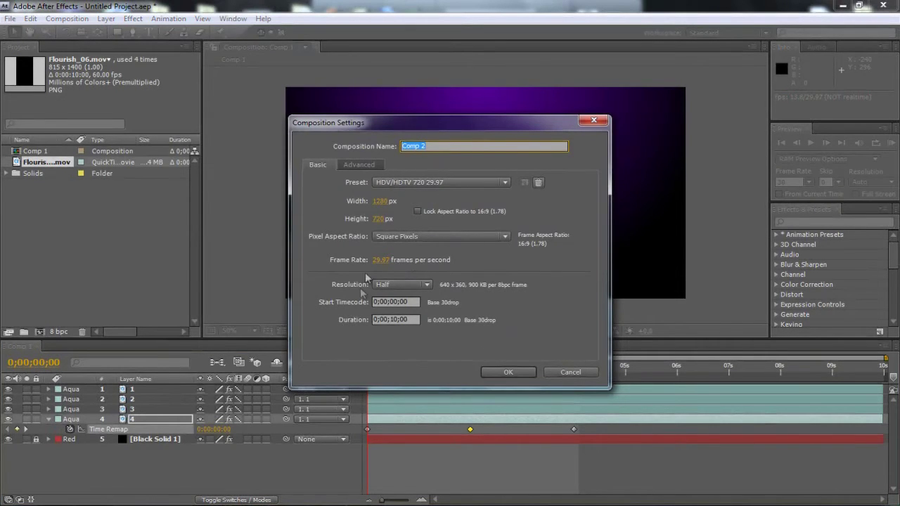
click(510, 372)
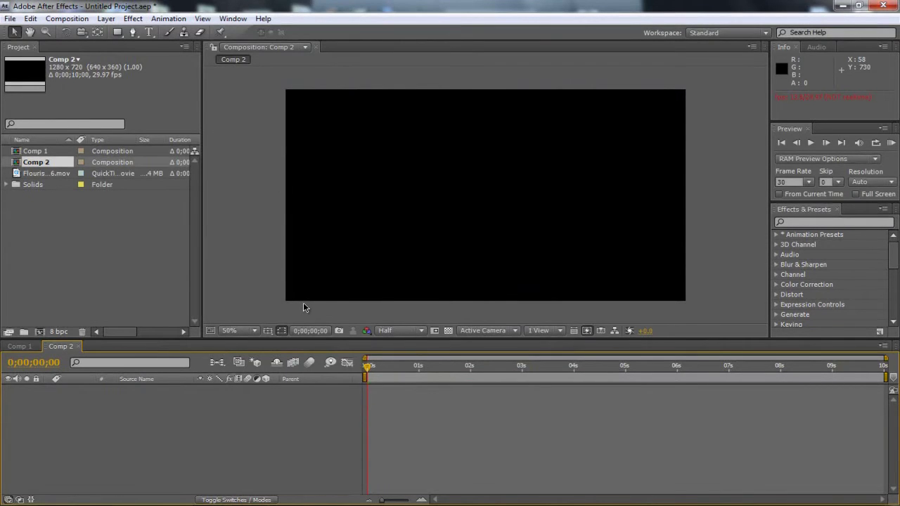
Add a full-frame black solid layer, Black Solid 2, to Comp 2
click(107, 18)
mouse_move(192, 33)
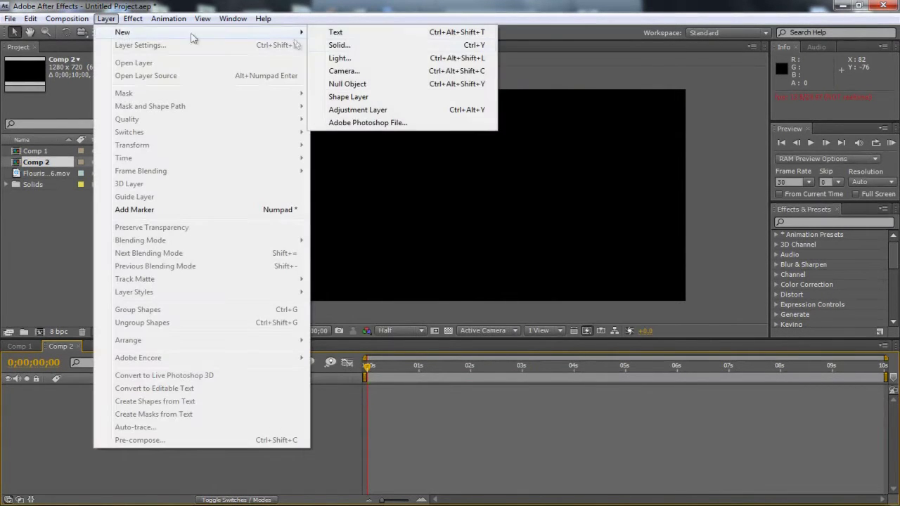
click(364, 44)
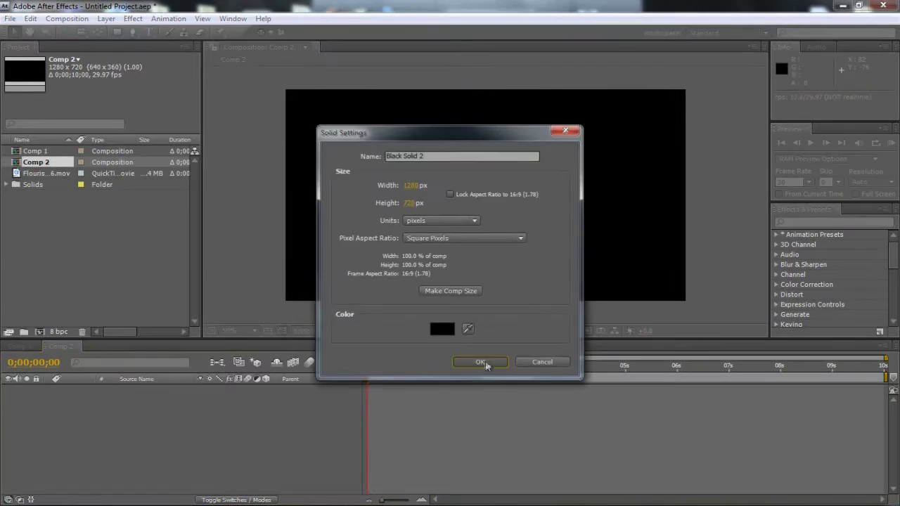
click(480, 362)
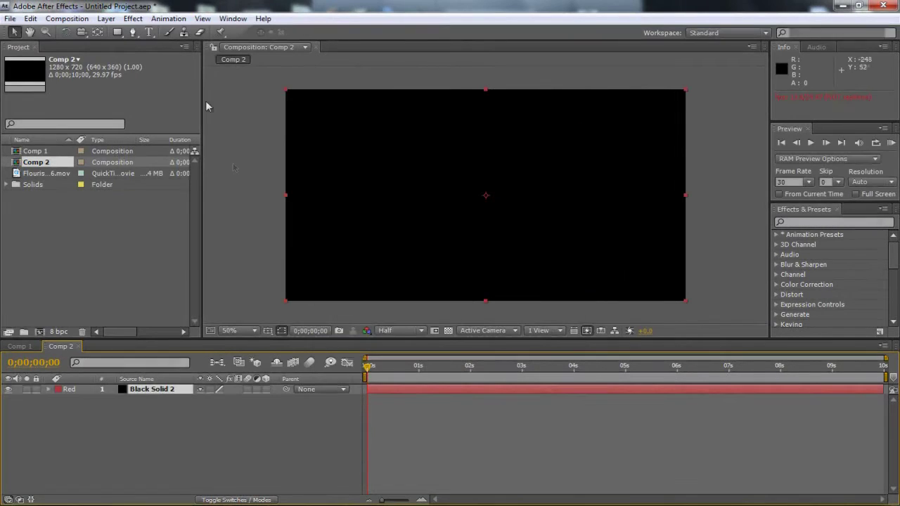
Apply the Ramp effect to Black Solid 2 and set Ramp Shape to Radial Ramp
click(133, 18)
mouse_move(179, 169)
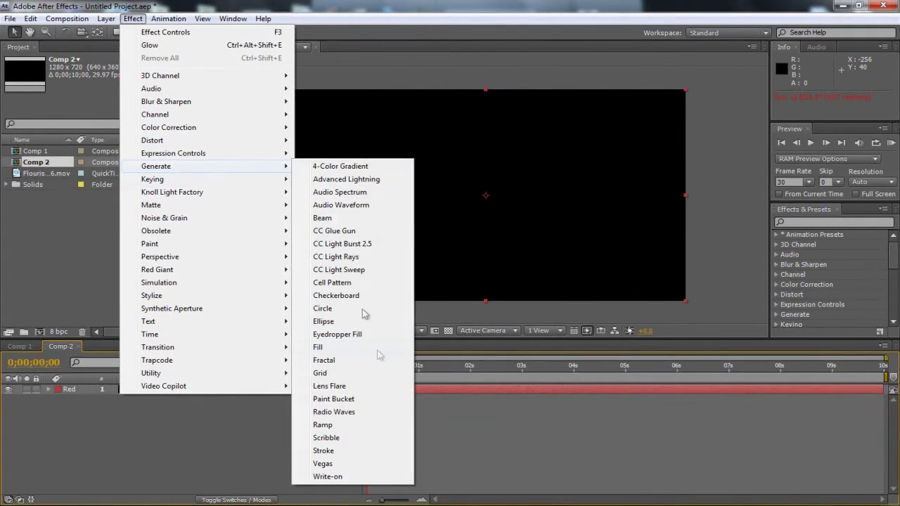
click(334, 426)
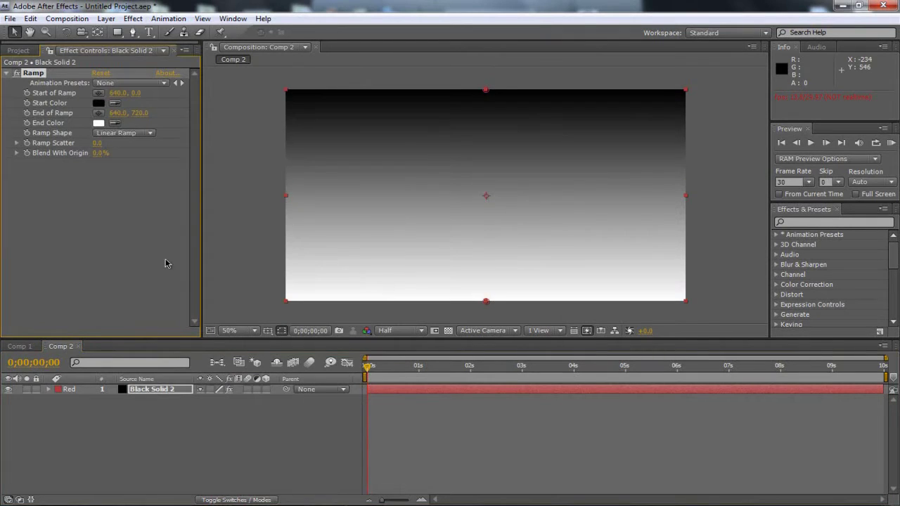
click(119, 133)
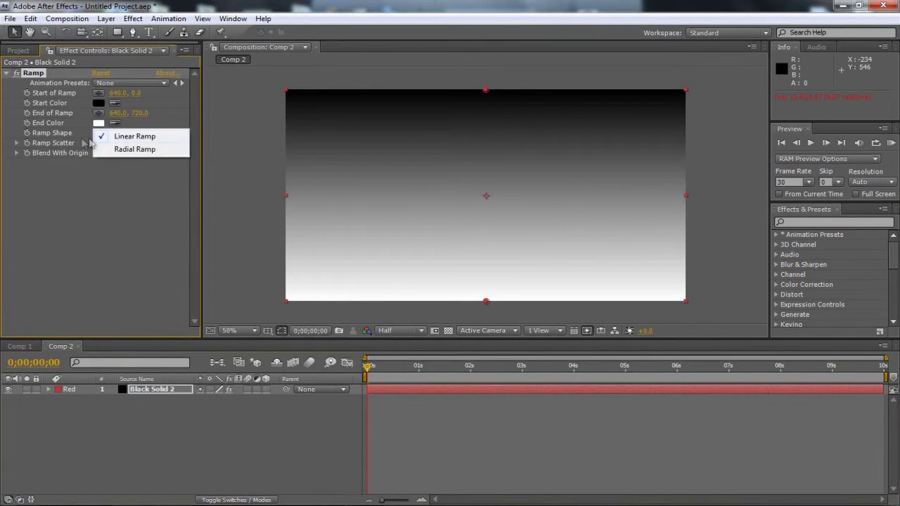
click(129, 150)
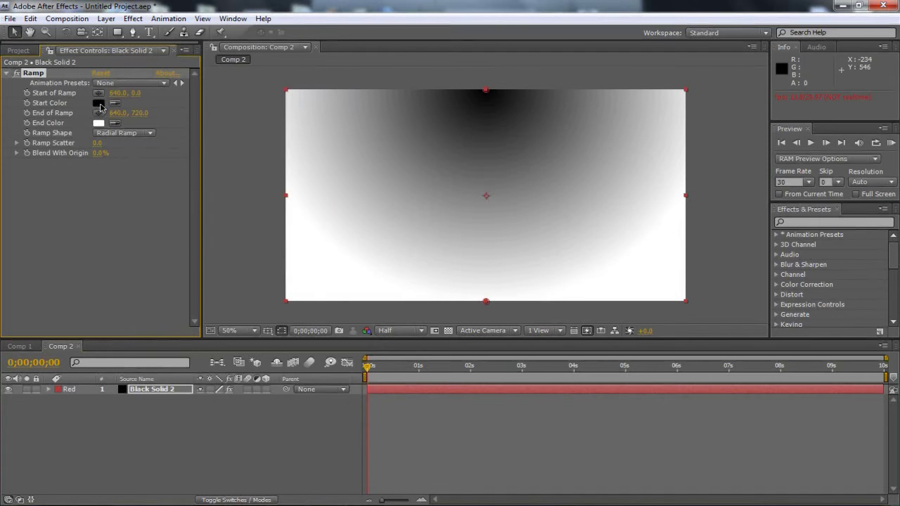
Set the ramp Start Color to purple 52007C and End Color to black 000000
click(98, 103)
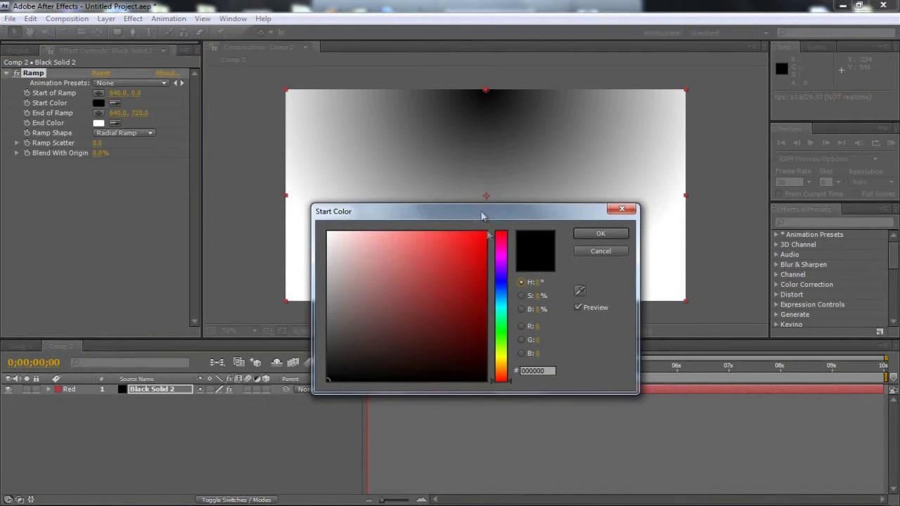
click(502, 259)
click(484, 308)
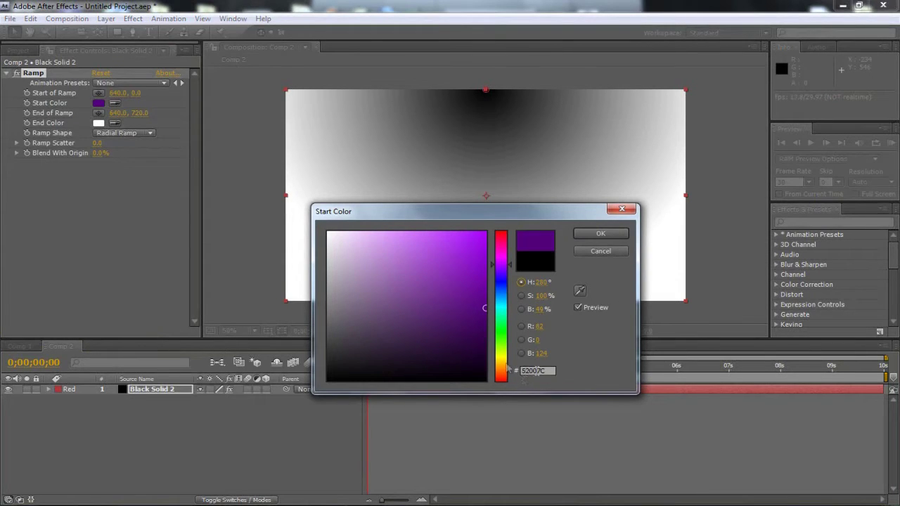
click(600, 234)
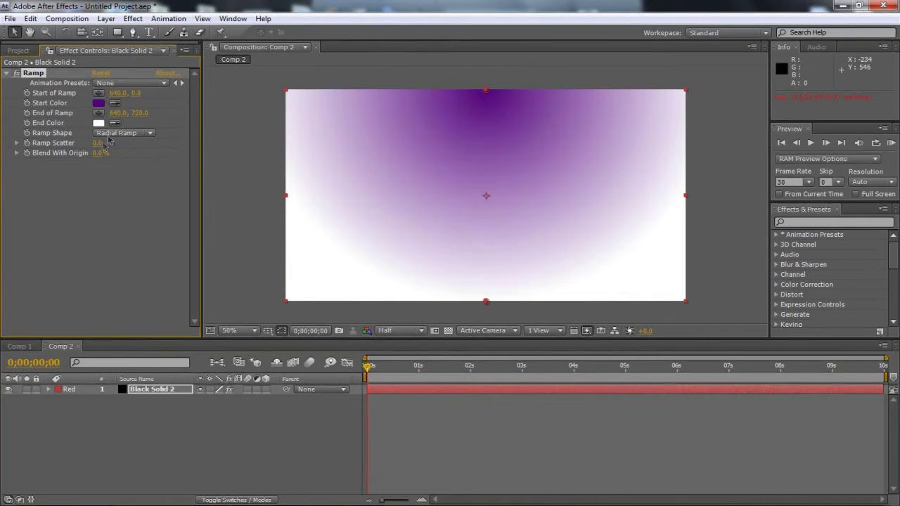
click(98, 124)
drag(408, 307, 307, 405)
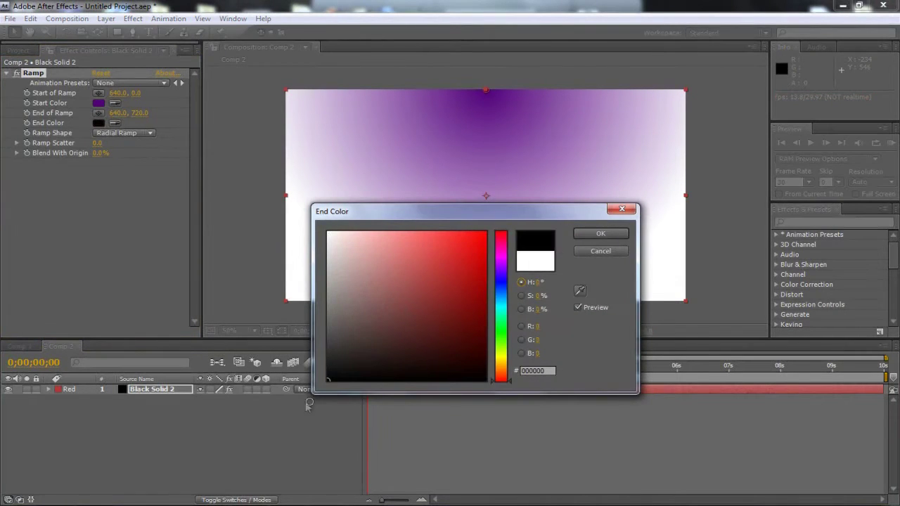
click(592, 235)
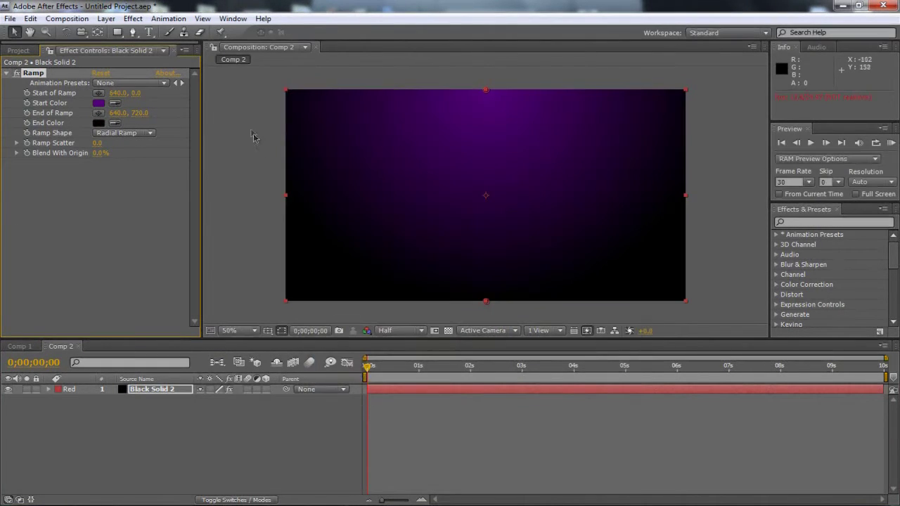
click(245, 131)
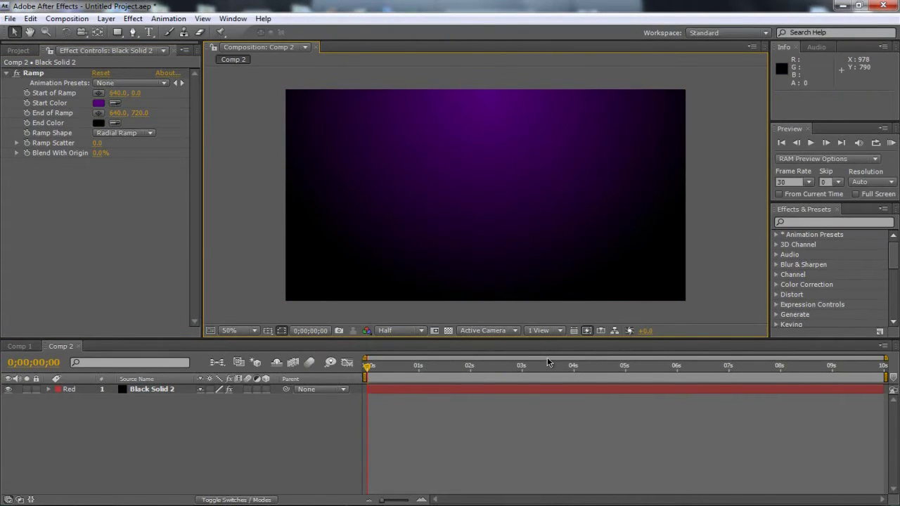
Add the Flourish_06.mov footage from the Project panel to Comp 2 as a layer
click(28, 51)
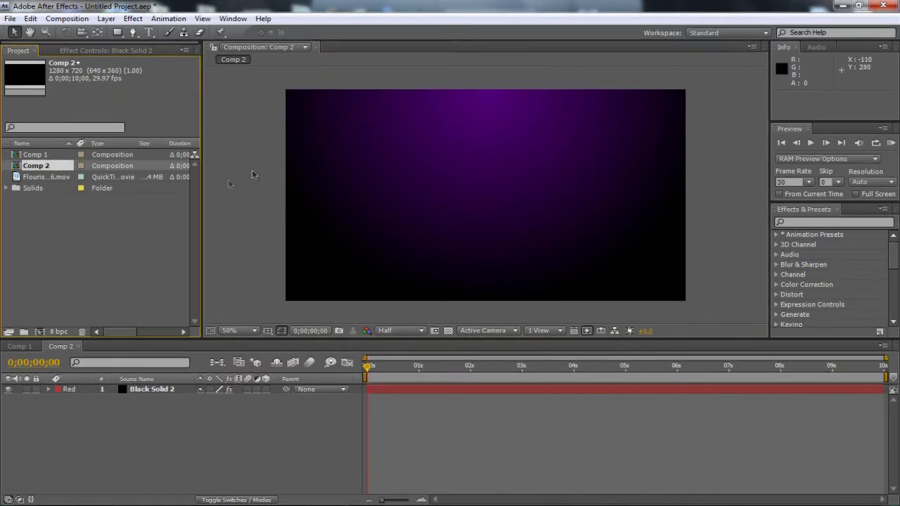
click(27, 215)
click(38, 177)
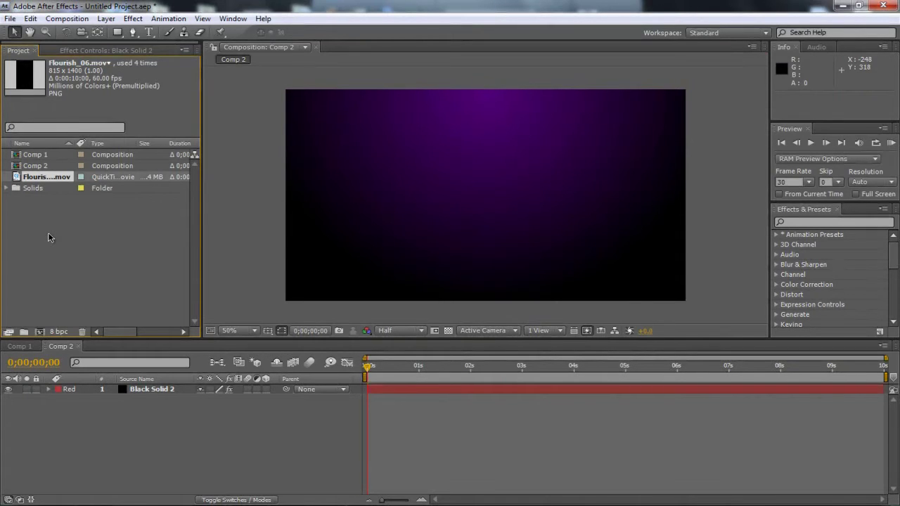
click(10, 18)
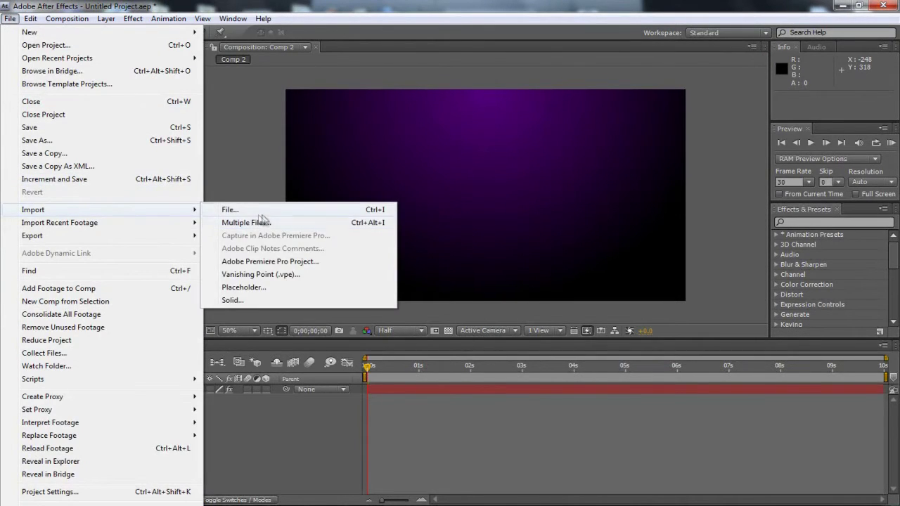
click(236, 164)
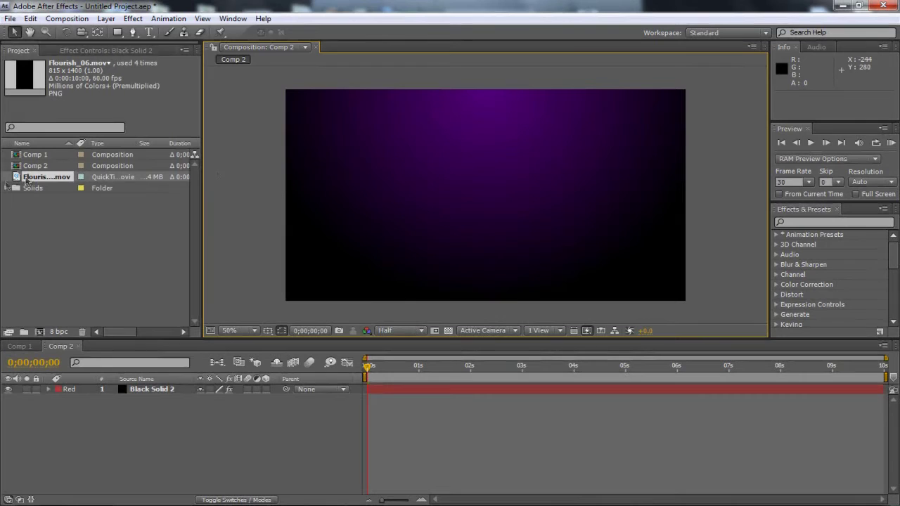
drag(39, 181, 504, 187)
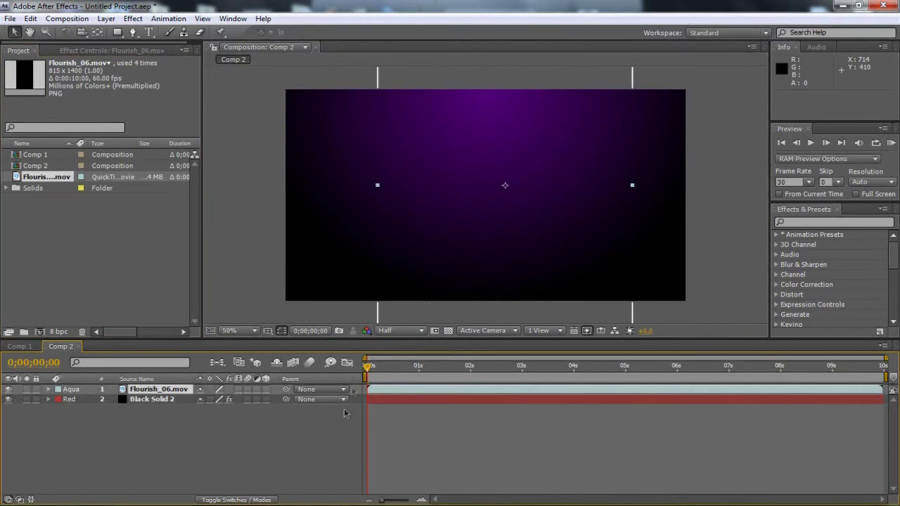
At 0;00;03;00 with the viewer at 50%, scale the flourish to 25% above centre
key(comma)
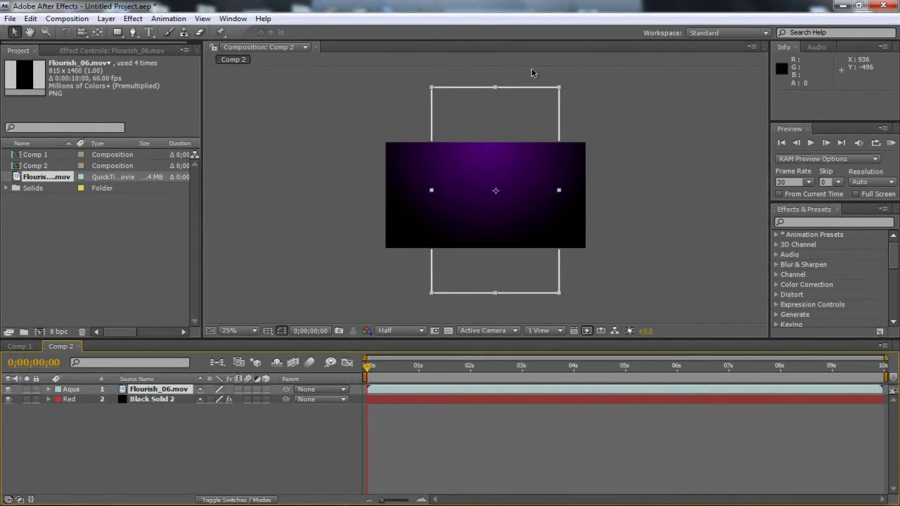
drag(560, 90, 514, 167)
key(period)
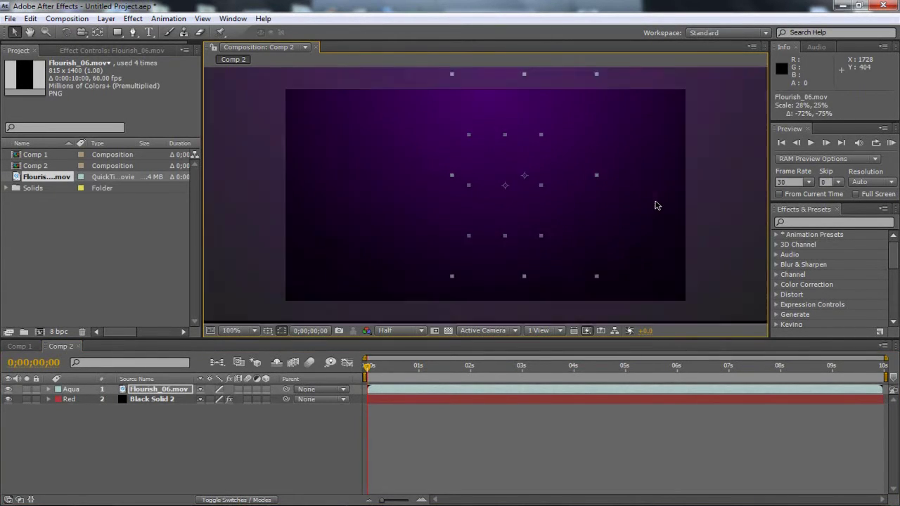
drag(425, 367, 496, 367)
click(522, 368)
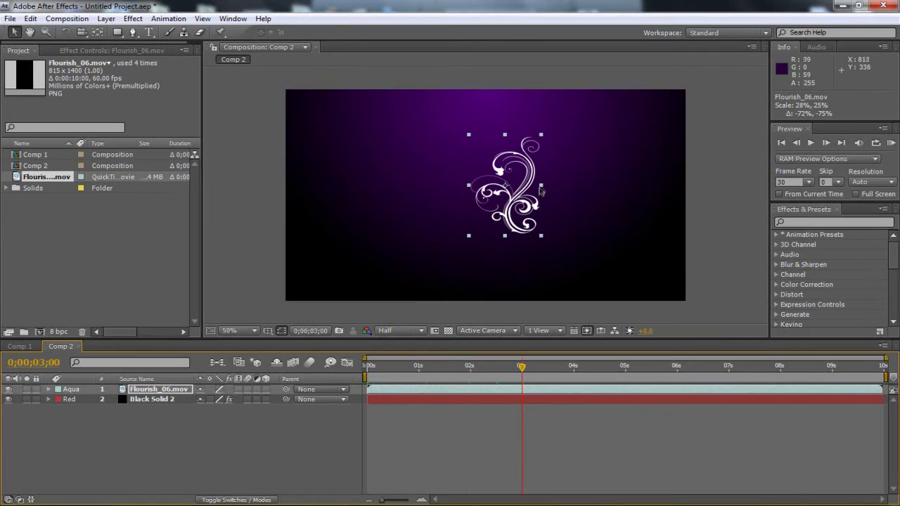
drag(540, 189, 490, 180)
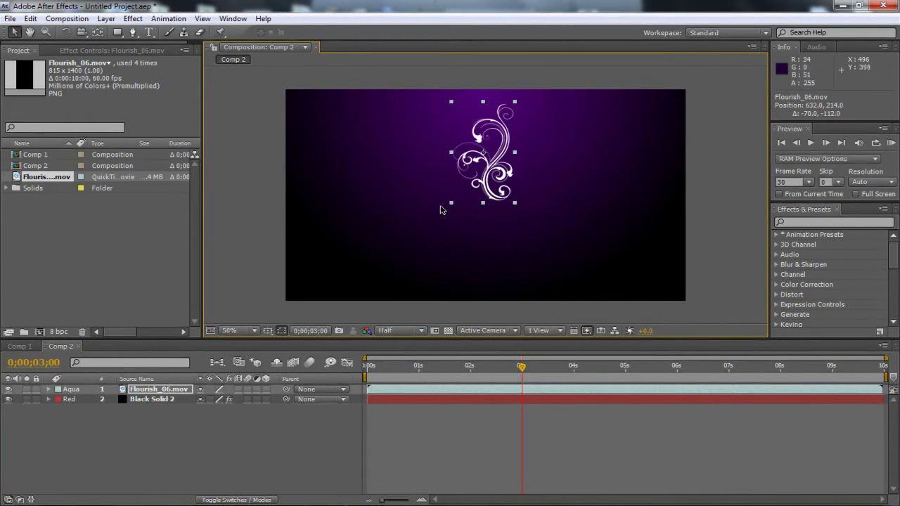
Apply Stylize > Glow to the flourish with Glow Colors set to A & B Colors
click(132, 19)
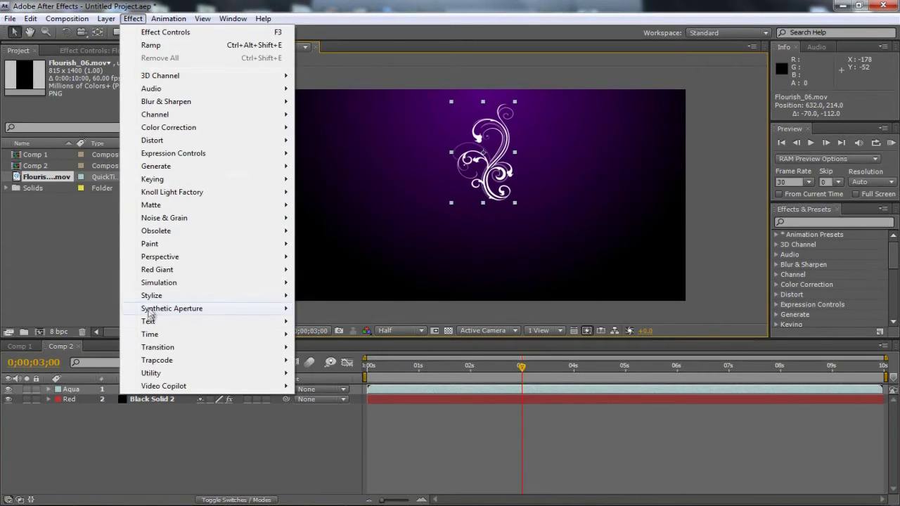
mouse_move(247, 297)
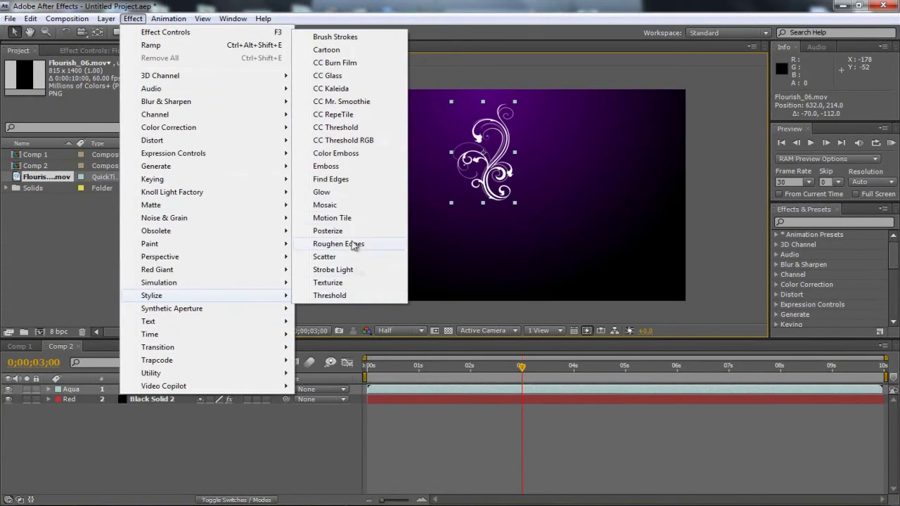
click(329, 195)
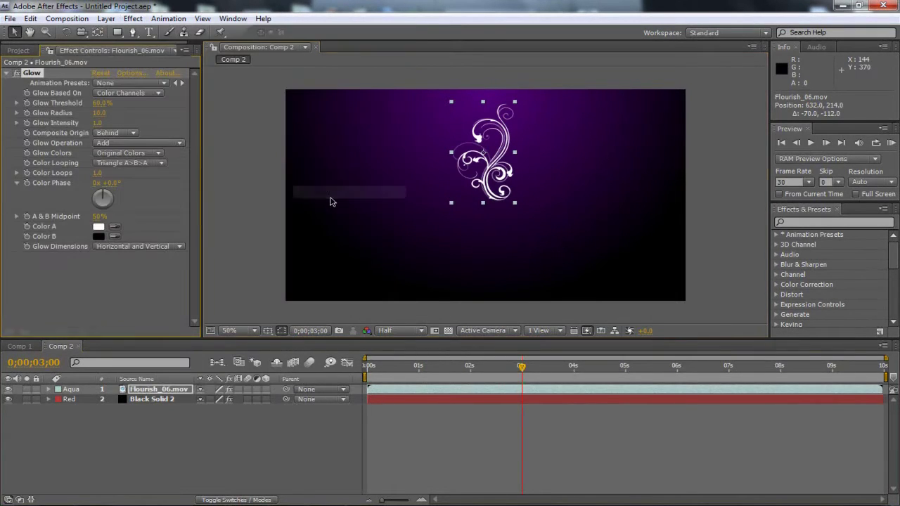
click(113, 158)
click(148, 171)
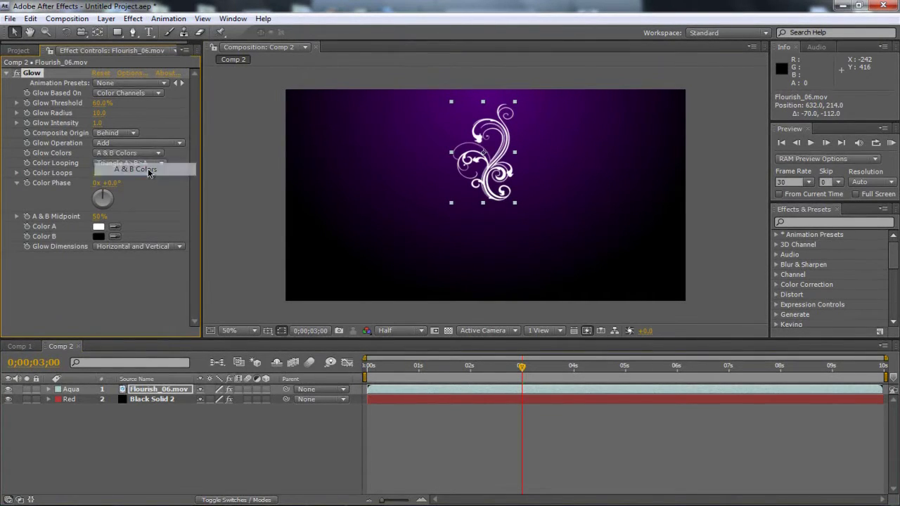
Set both glow Color A and Color B to bright green
click(99, 226)
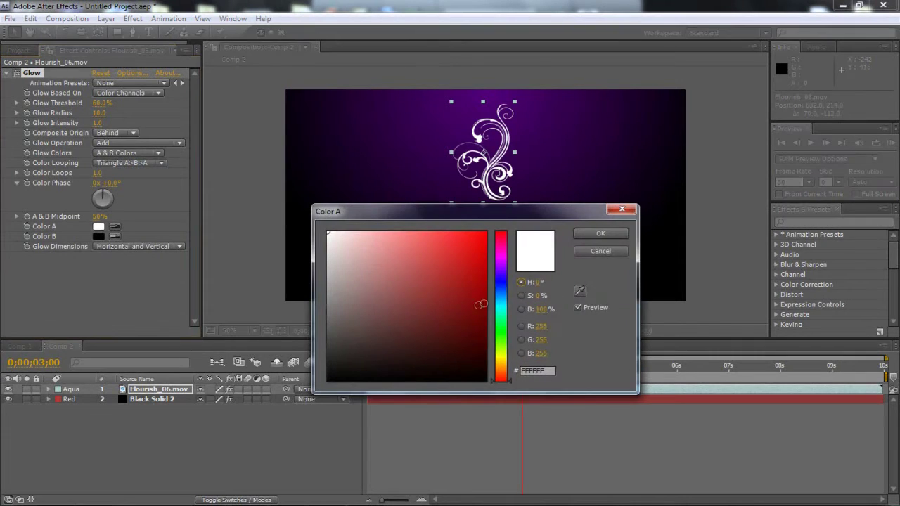
drag(498, 355, 503, 341)
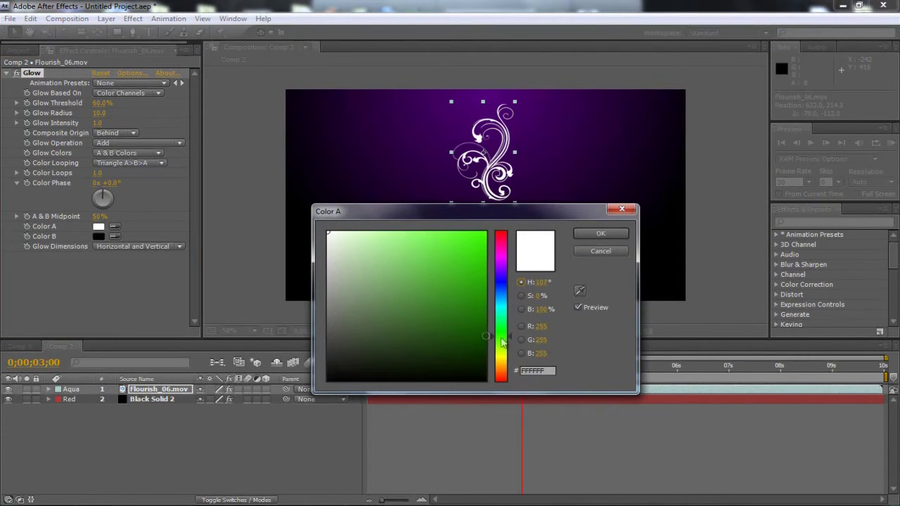
click(484, 234)
click(601, 233)
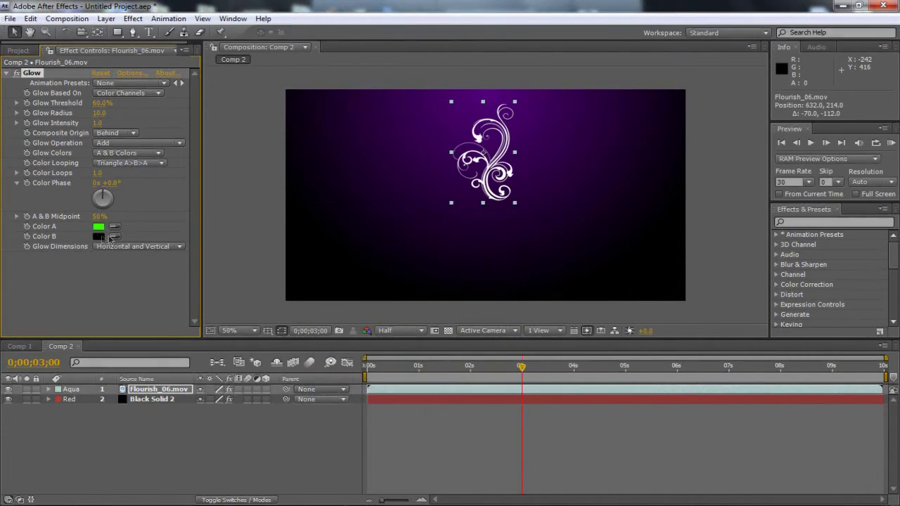
click(105, 237)
click(501, 334)
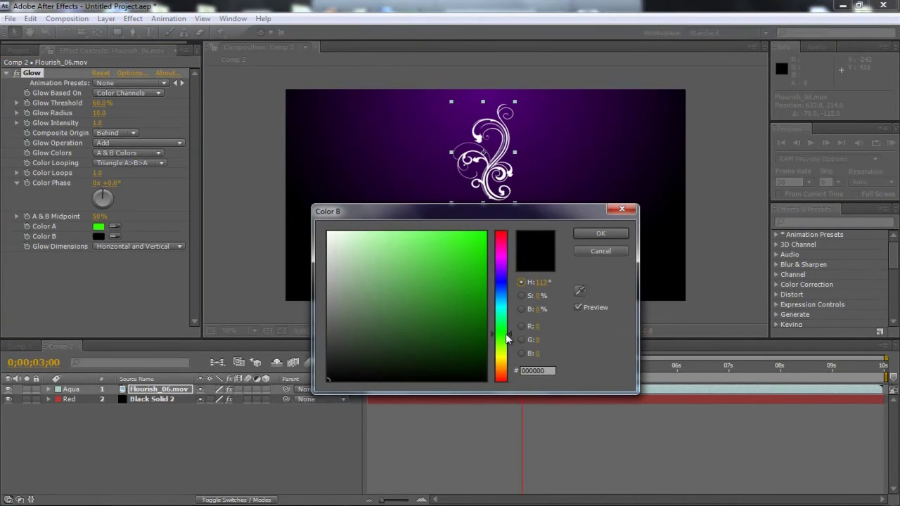
click(484, 233)
click(600, 234)
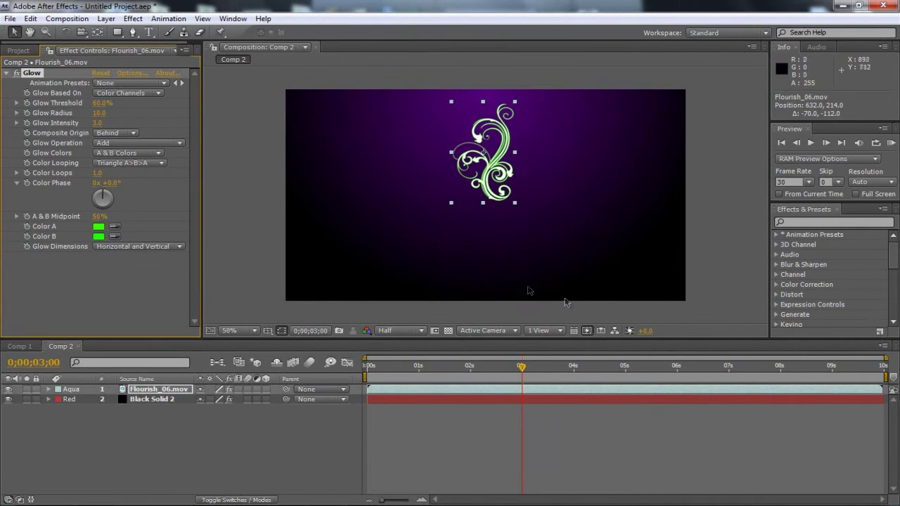
Select the Flourish_06.mov layer and duplicate it three times with Ctrl+D
click(216, 241)
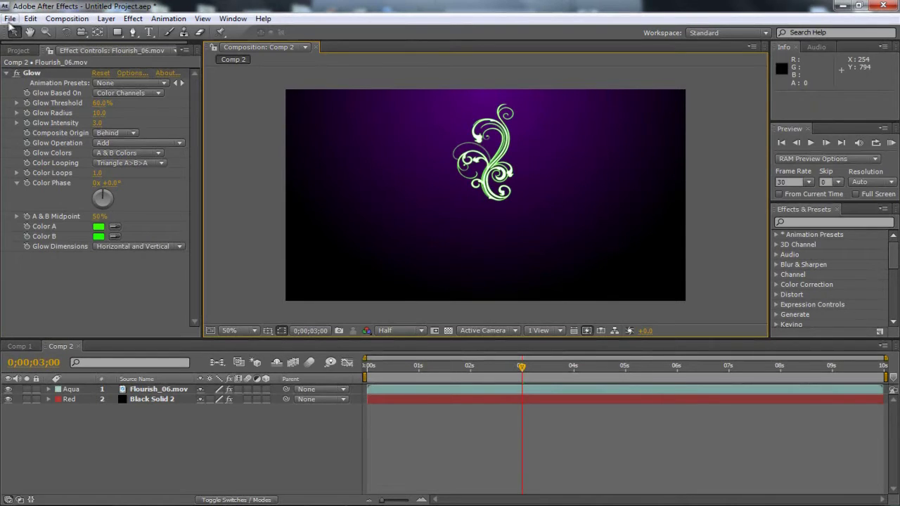
click(142, 391)
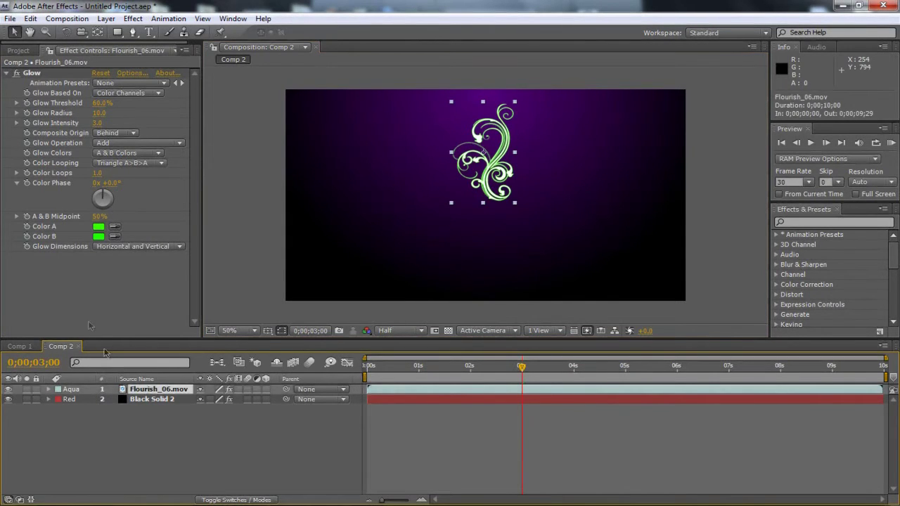
click(31, 19)
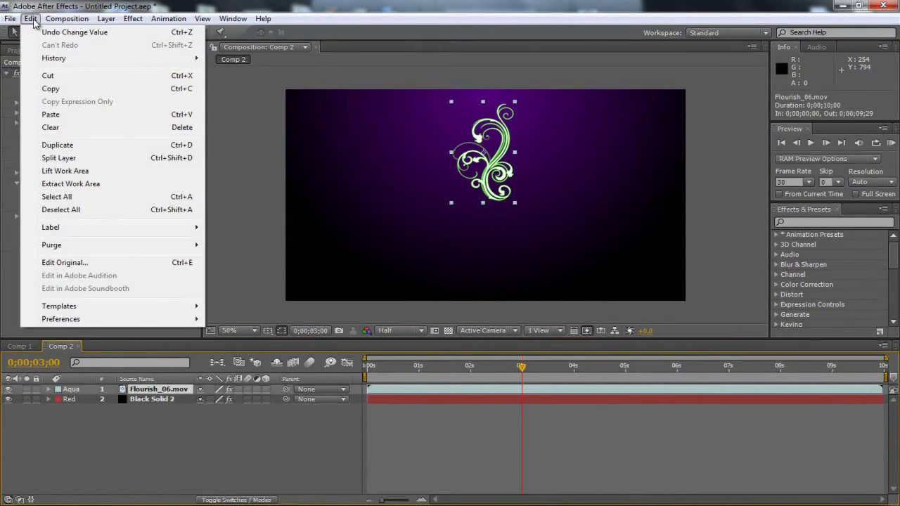
click(137, 442)
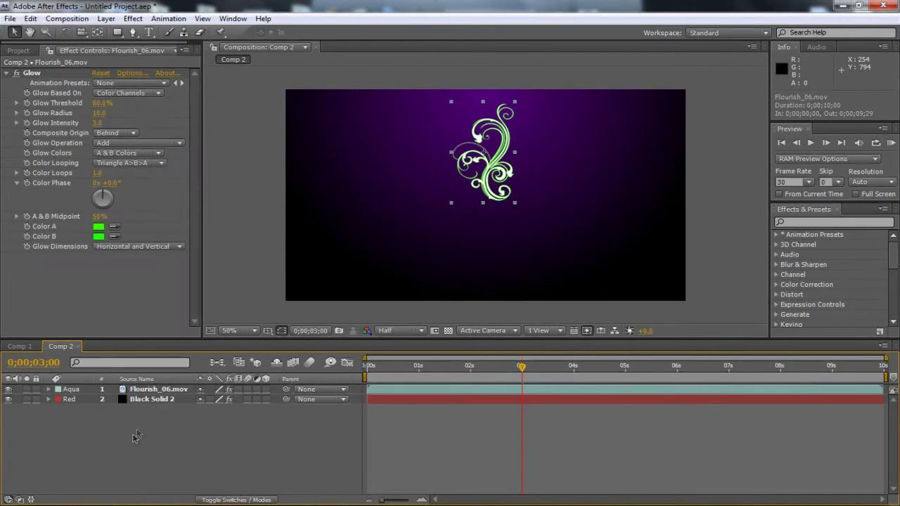
click(145, 391)
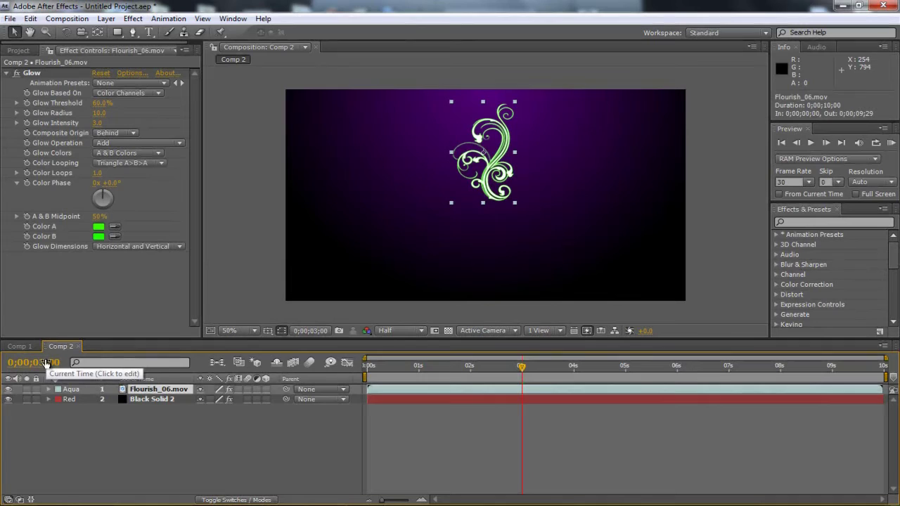
key(ctrl+d)
key(ctrl+d)
key(ctrl+d)
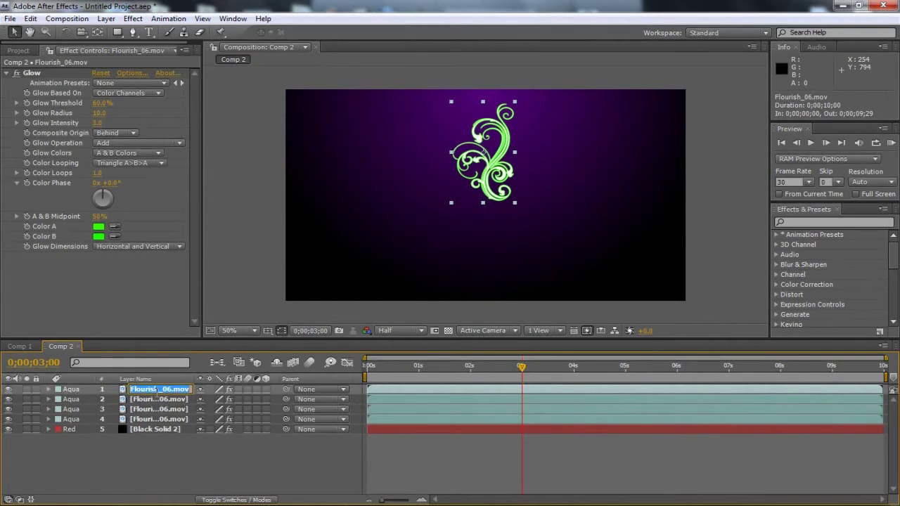
Rename the four Flourish_06.mov layers 4, 3, 2 and 1 top to bottom, then select layer 4
text(4)
click(163, 399)
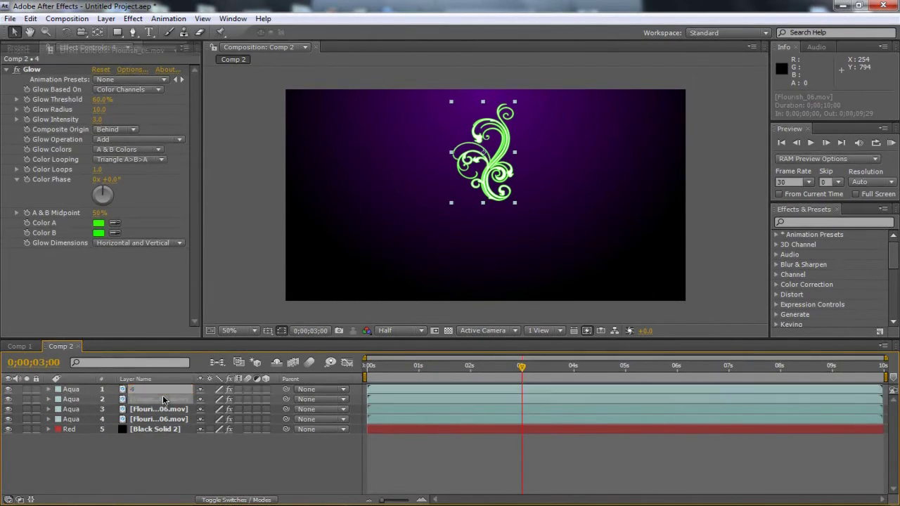
key(Return)
text(4)
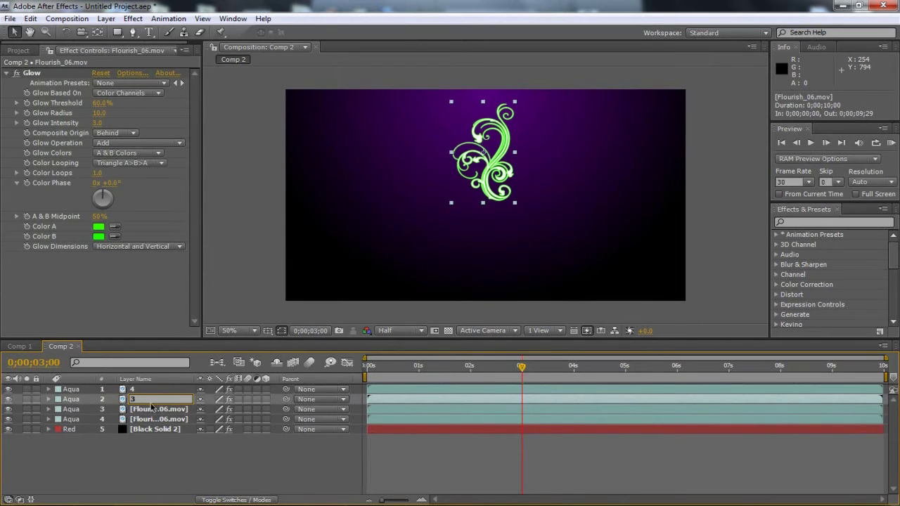
click(151, 408)
key(Return)
text(2)
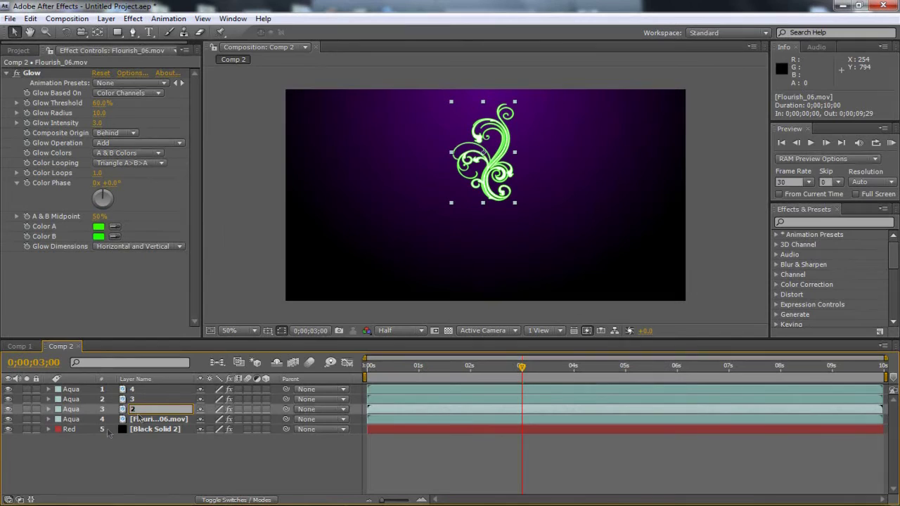
click(156, 420)
key(Return)
text(1)
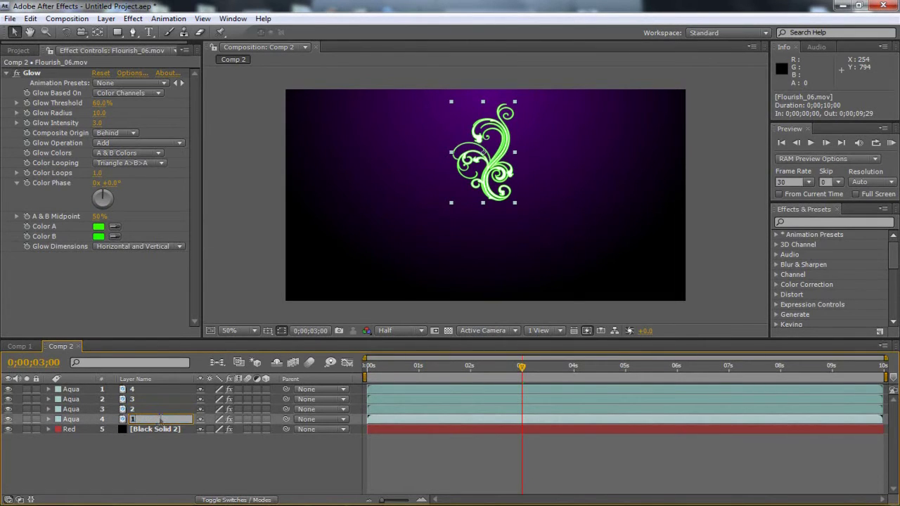
click(138, 460)
click(139, 390)
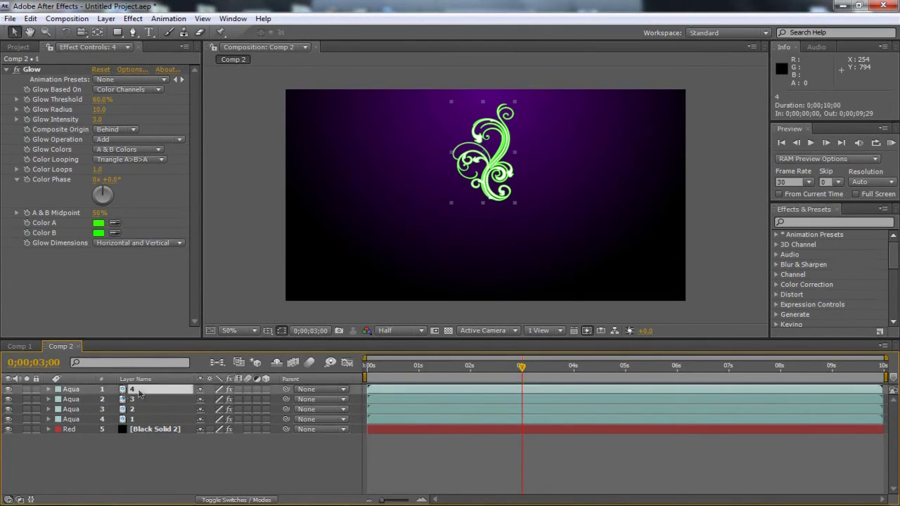
Drag the four flourishes in the viewer into a cross of left, top, right and bottom
drag(509, 161, 404, 201)
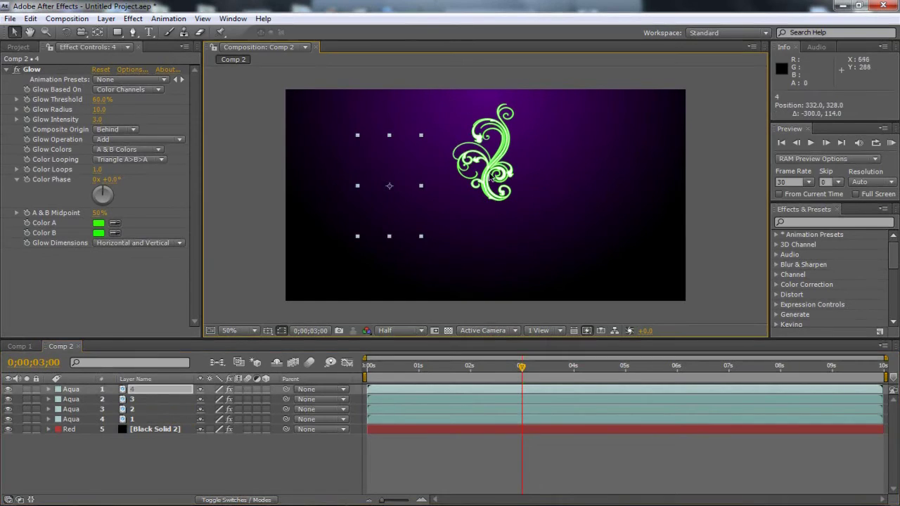
drag(492, 158, 627, 204)
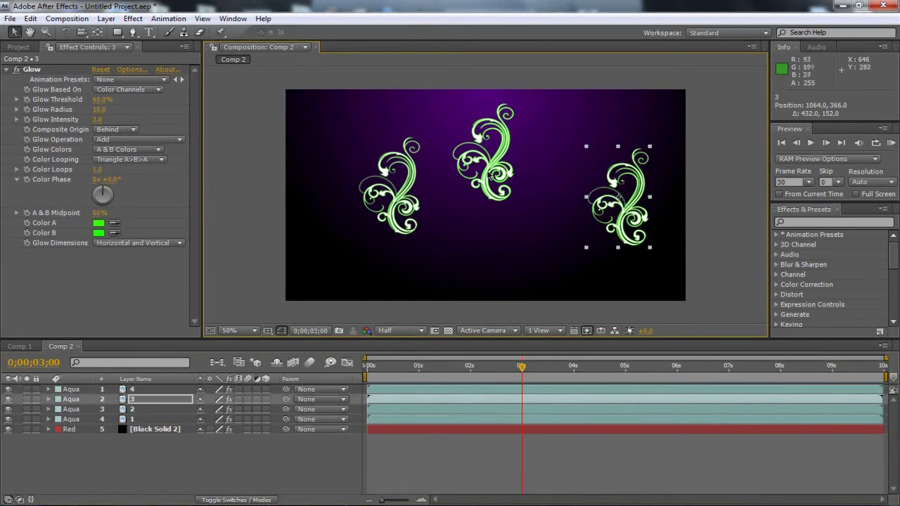
drag(488, 182, 581, 219)
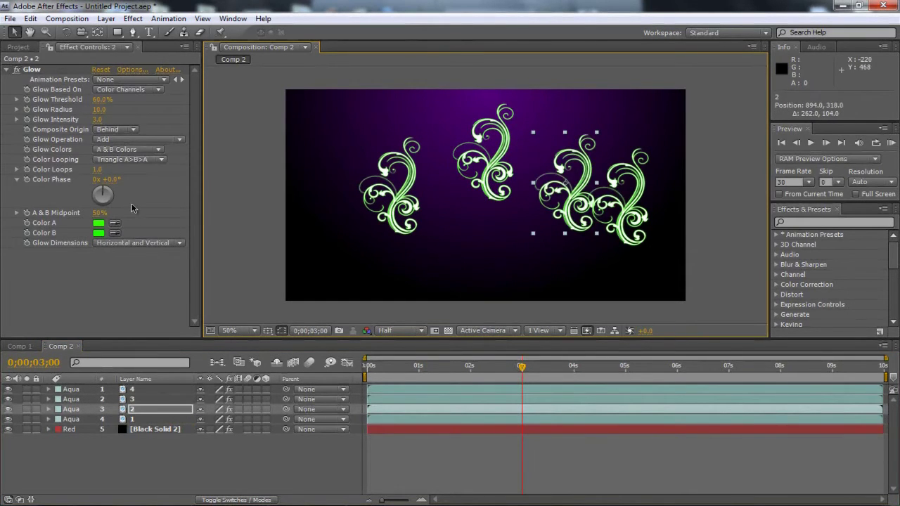
drag(641, 193, 511, 239)
drag(414, 205, 591, 191)
drag(481, 162, 501, 166)
click(631, 203)
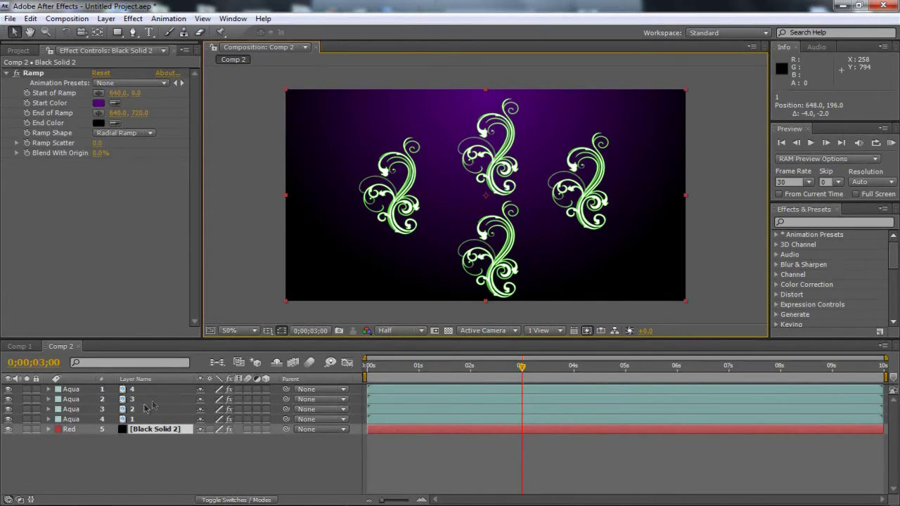
Reorder the timeline so layer 2 sits below 1 and layer 4 is at the bottom
drag(132, 412, 140, 426)
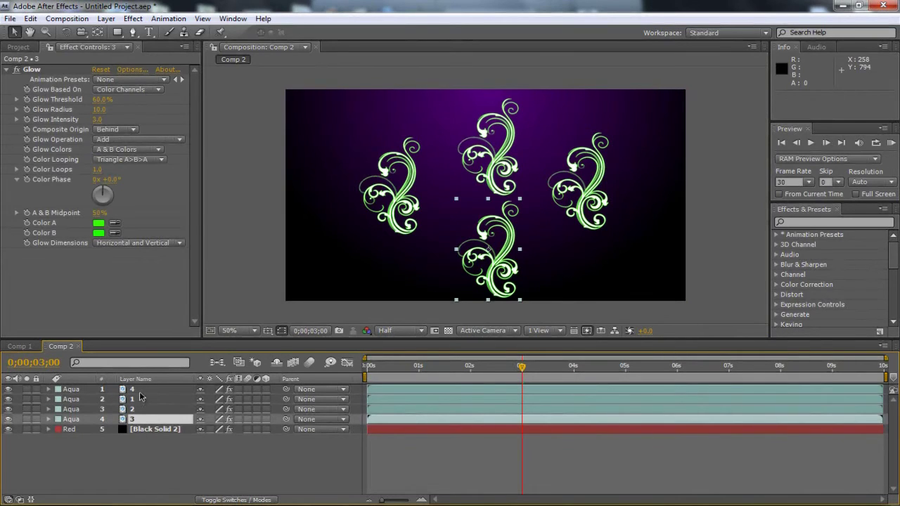
drag(140, 391, 149, 424)
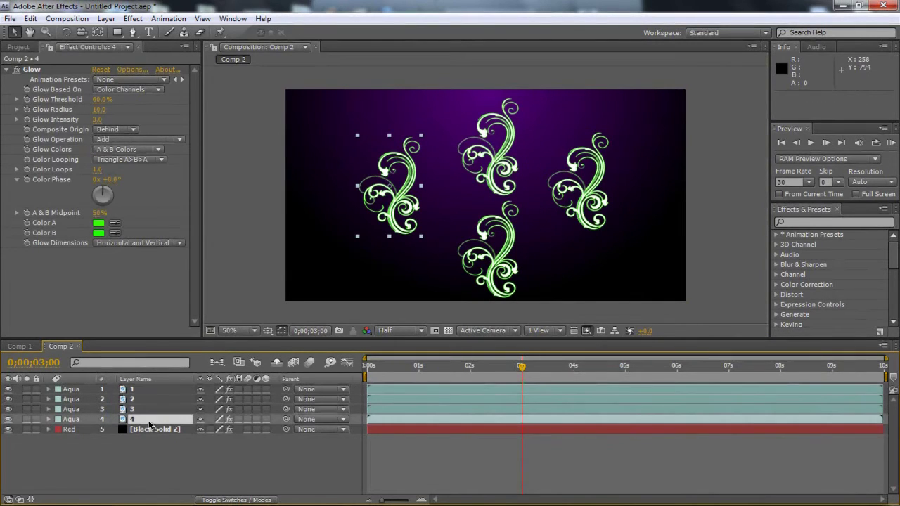
click(156, 458)
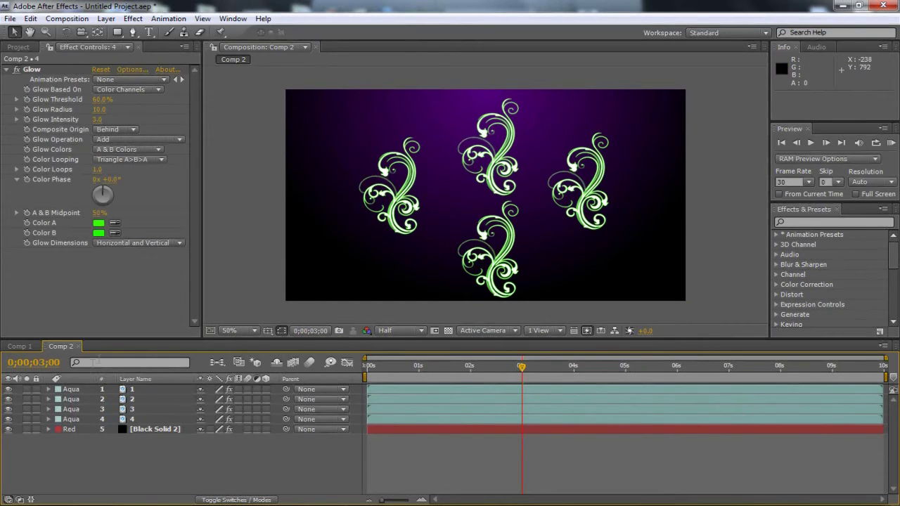
Rotate flourish 2 about 90° and move it up-left toward the top flourish
click(137, 399)
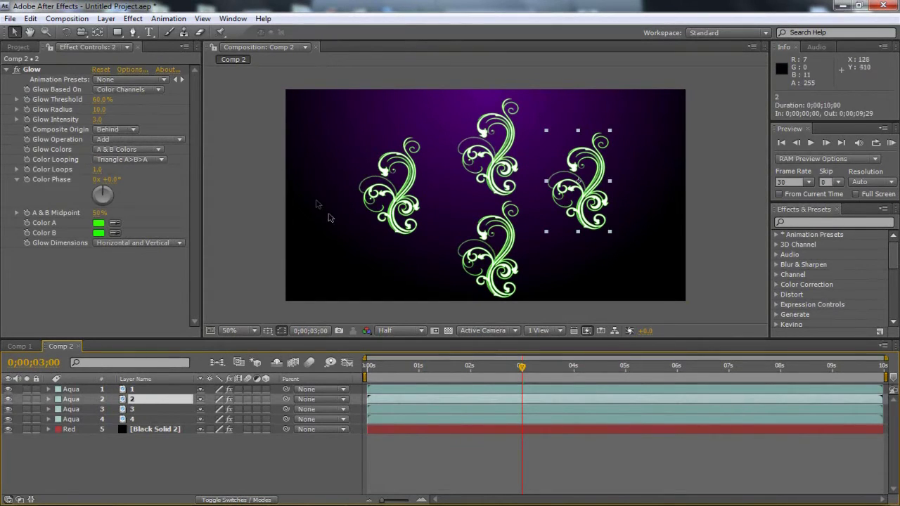
click(67, 33)
drag(588, 157, 628, 198)
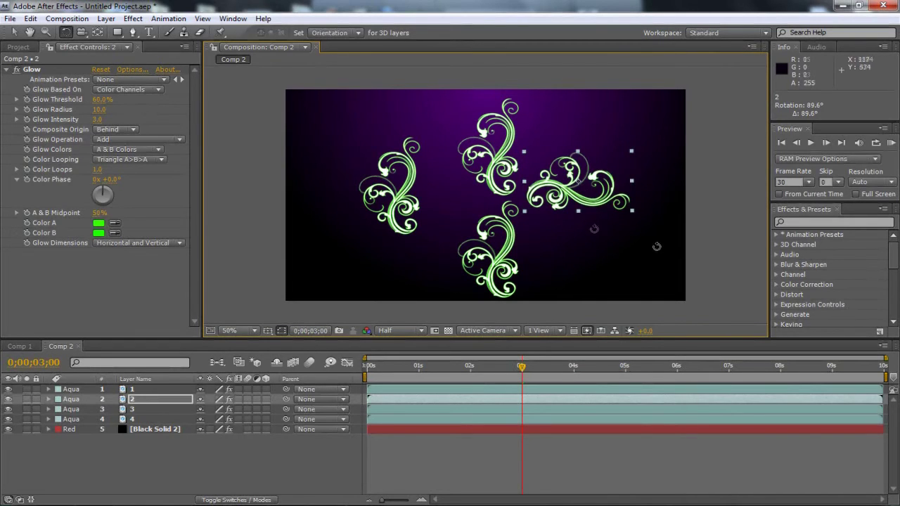
click(14, 33)
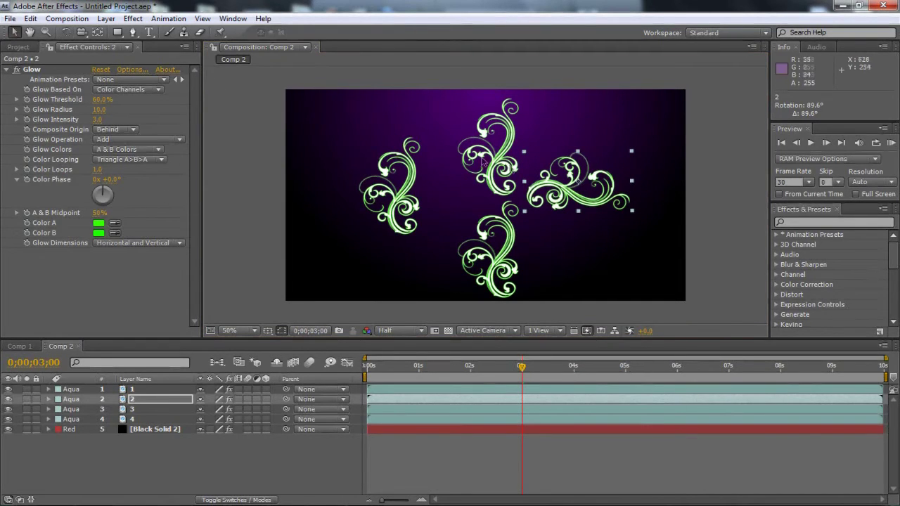
drag(549, 187, 547, 187)
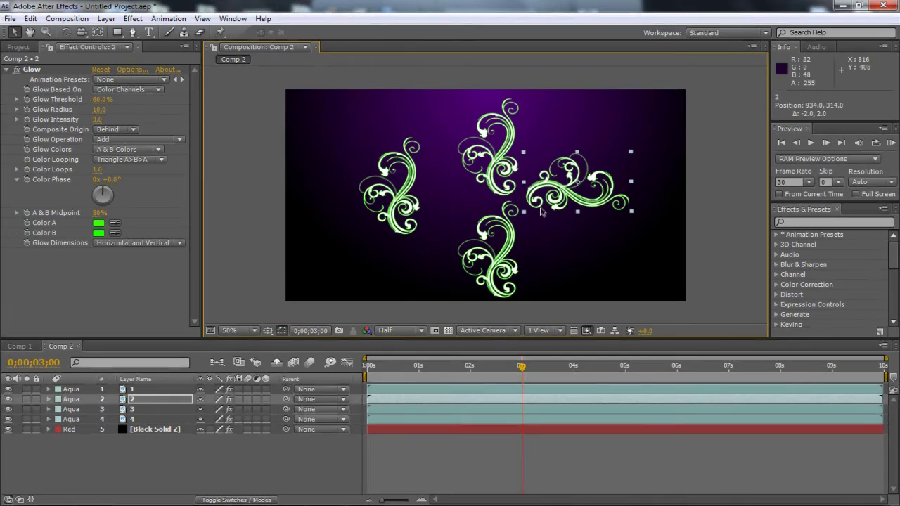
drag(544, 202, 526, 179)
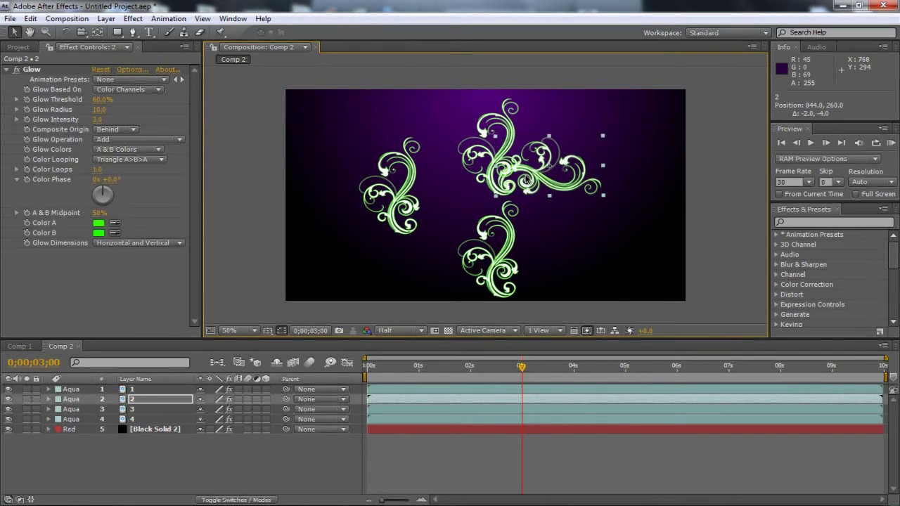
Rotate flourish 3 about 180° and move it up-right to 786,458 against the centre
click(536, 276)
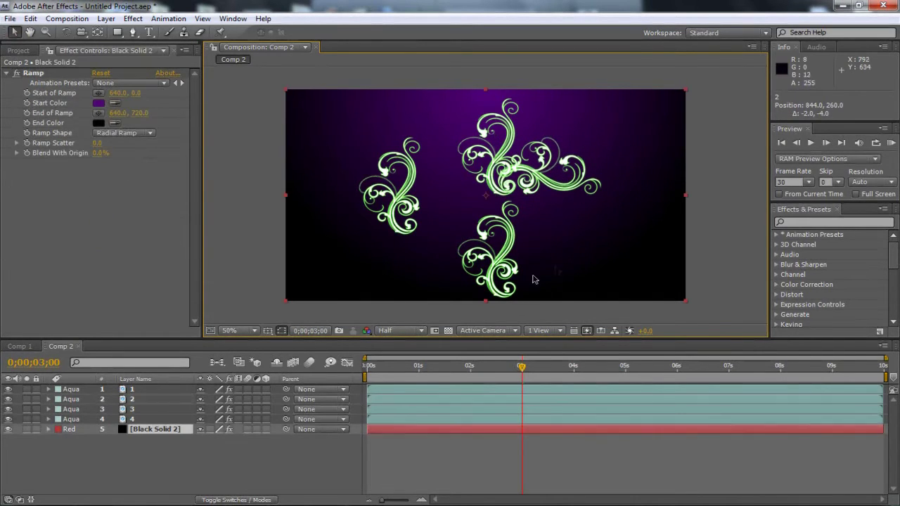
click(146, 399)
click(149, 409)
click(65, 32)
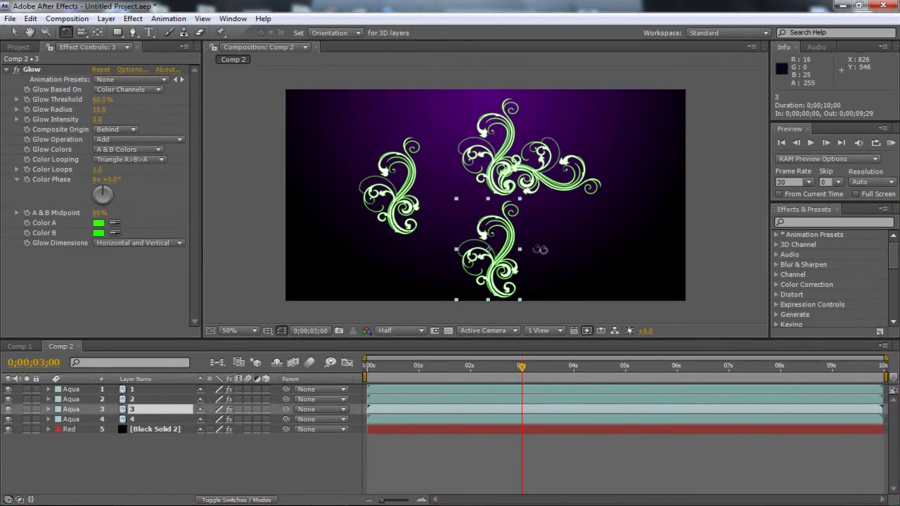
drag(540, 249, 454, 305)
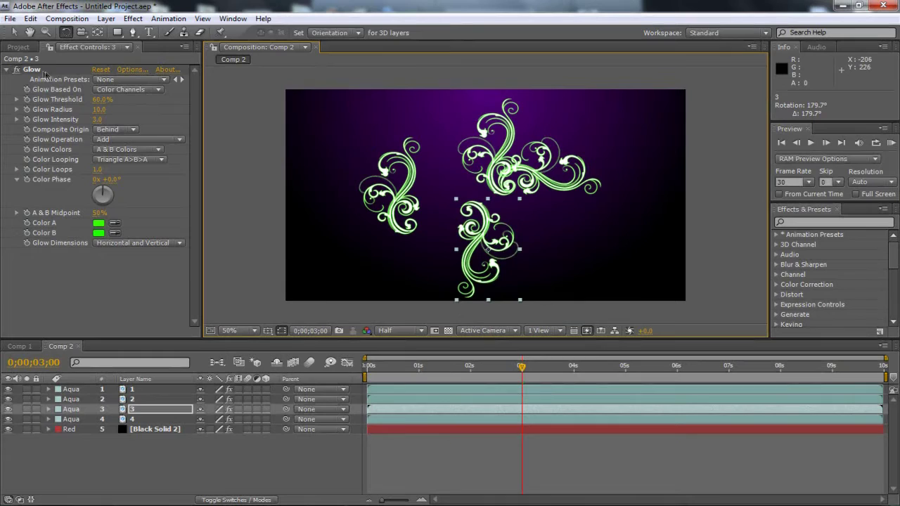
click(14, 32)
drag(494, 232, 525, 221)
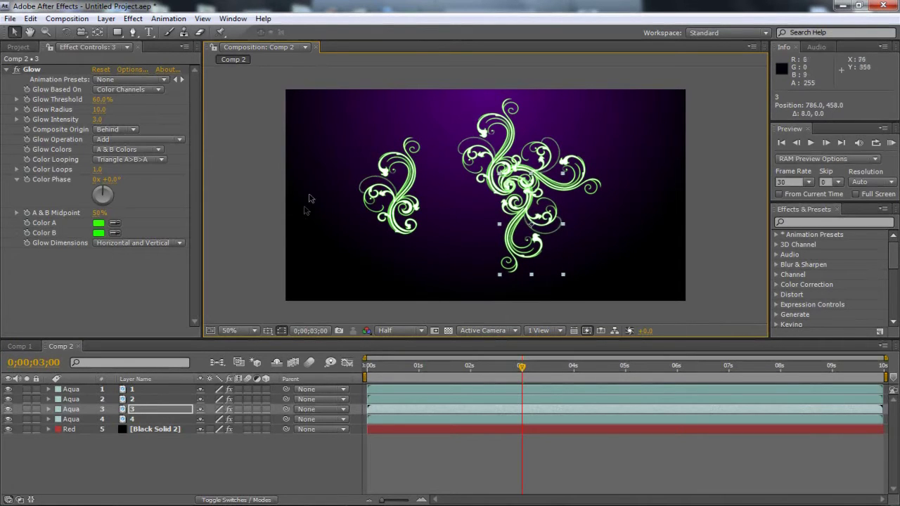
Rotate flourish 4 about -90°, move it to 578,396 in the pinwheel, and parent it to layer 1
click(143, 419)
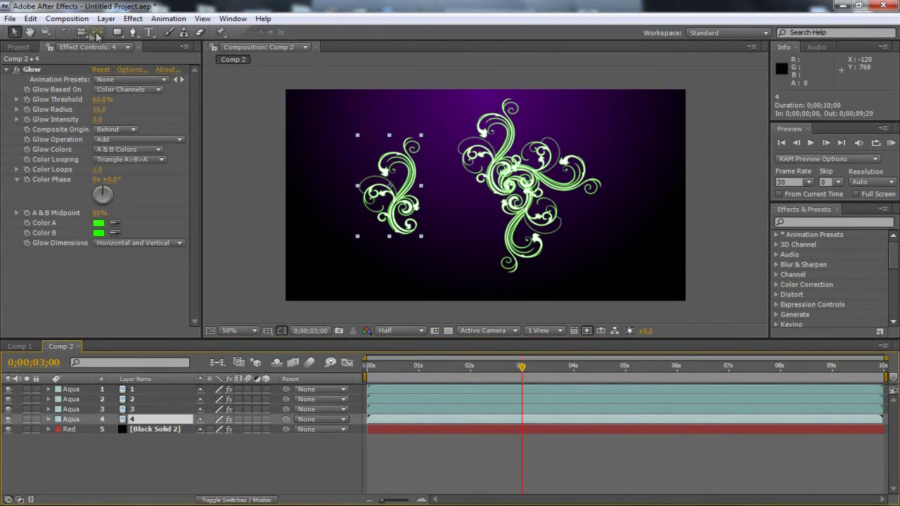
click(65, 31)
drag(420, 170, 382, 175)
scroll(382, 175, up, 2)
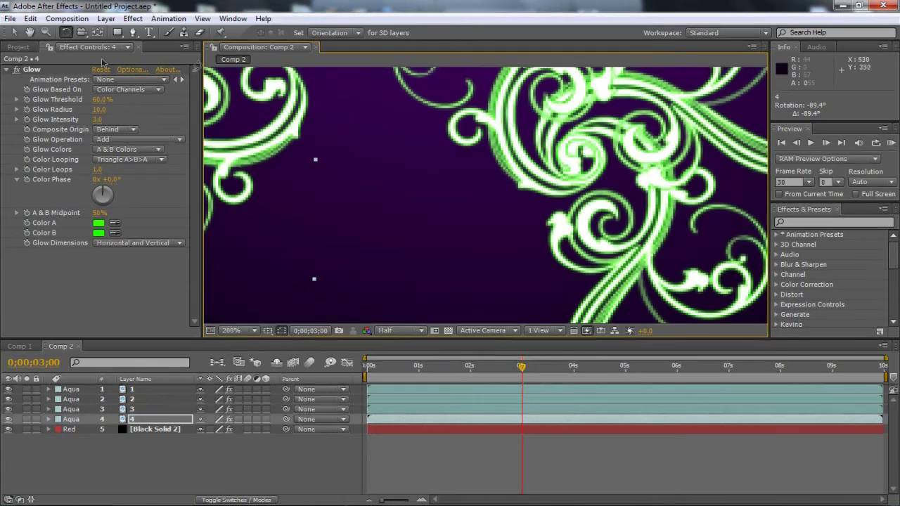
scroll(422, 126, down, 3)
scroll(446, 97, up, 3)
scroll(447, 97, down, 1)
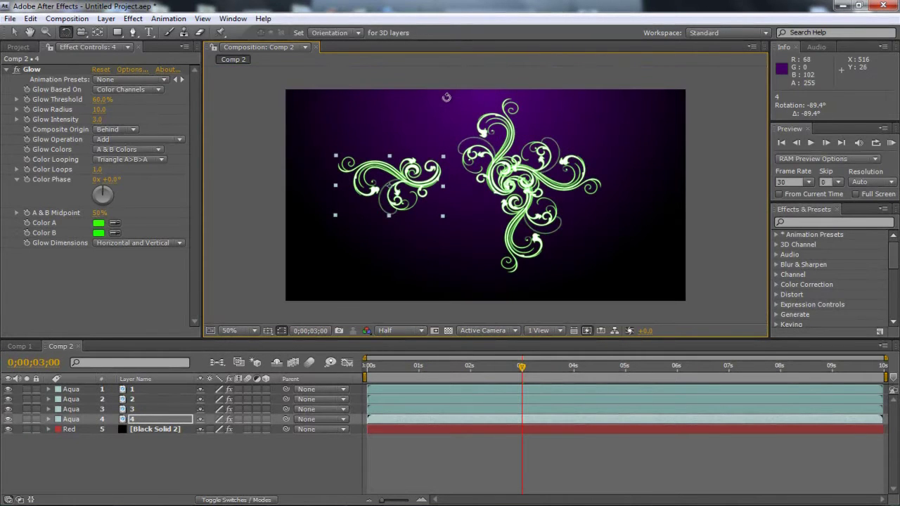
click(13, 32)
drag(414, 187, 489, 207)
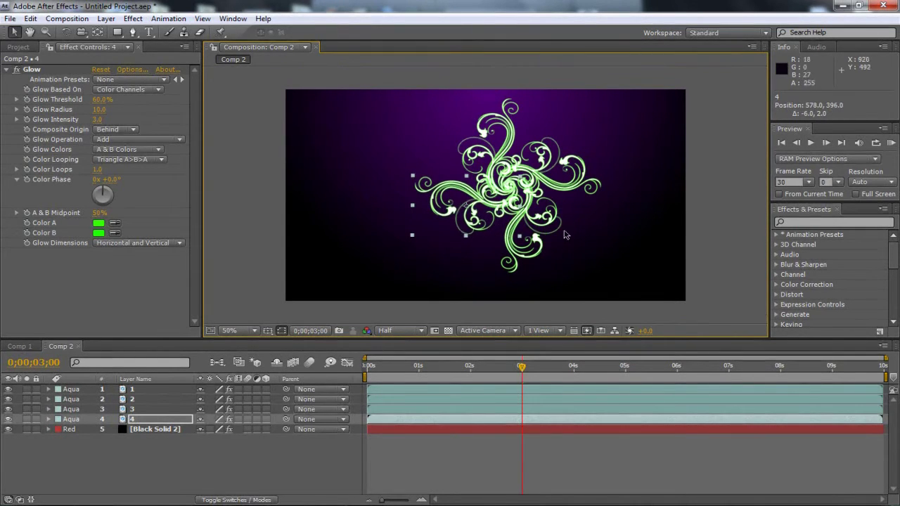
click(717, 188)
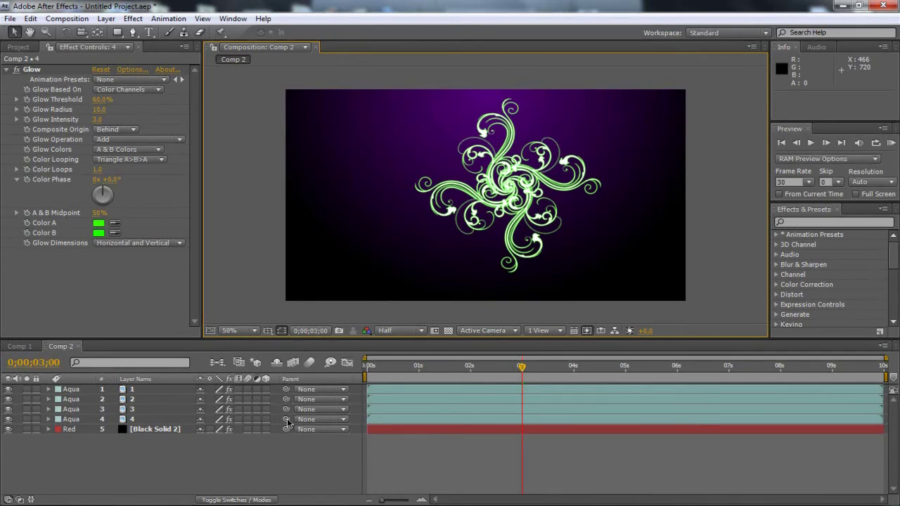
drag(286, 418, 140, 393)
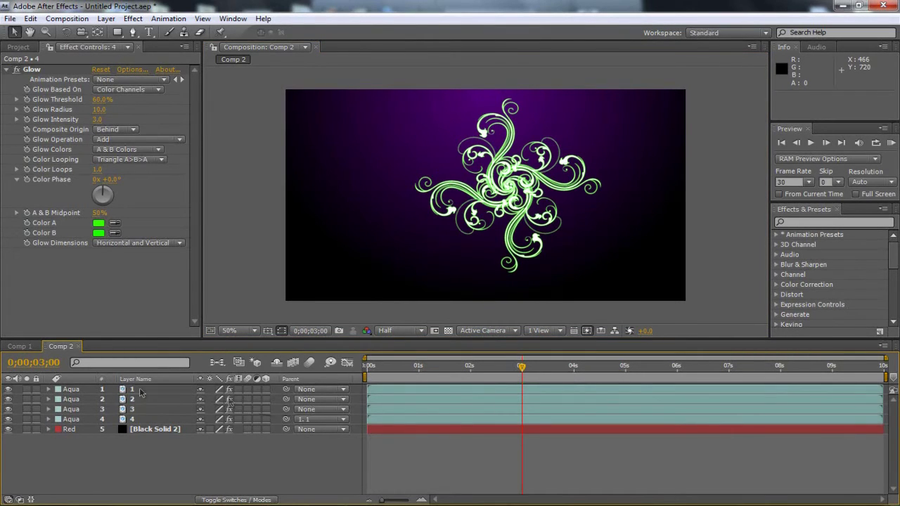
Parent layers 3 and 2 to layer 1, then drag layer 1 slightly up-left in the composition
drag(285, 411, 179, 391)
drag(286, 399, 180, 392)
drag(509, 140, 488, 140)
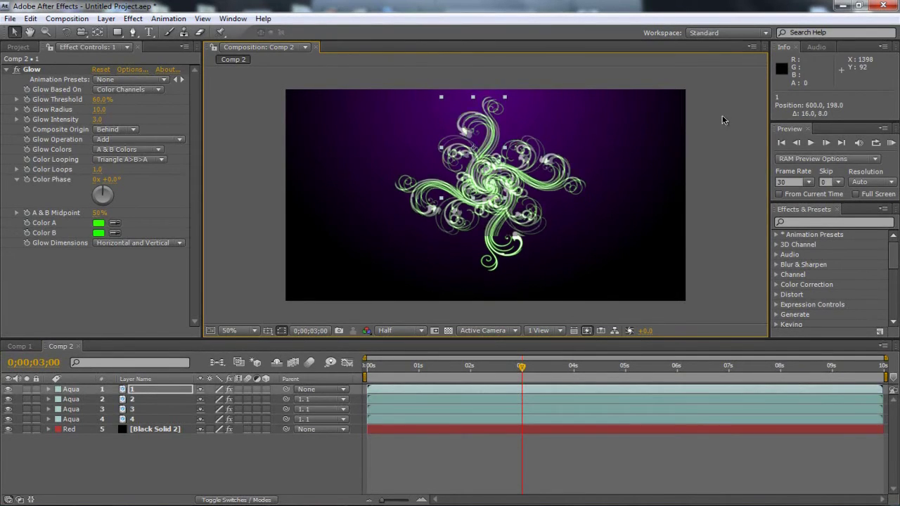
Scrub the timeline to check the pinwheel, then reselect layer 1
click(391, 91)
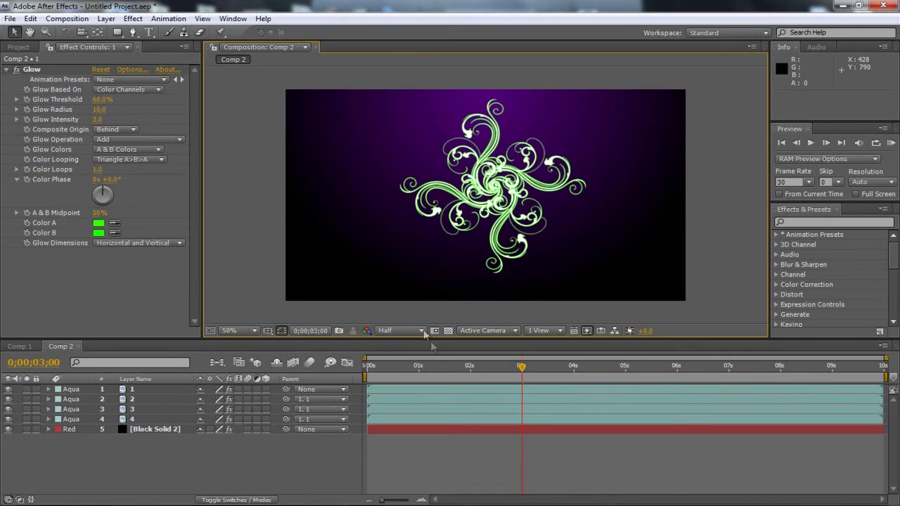
mouse_move(516, 373)
mouse_down()
mouse_move(371, 373)
mouse_move(522, 380)
mouse_up()
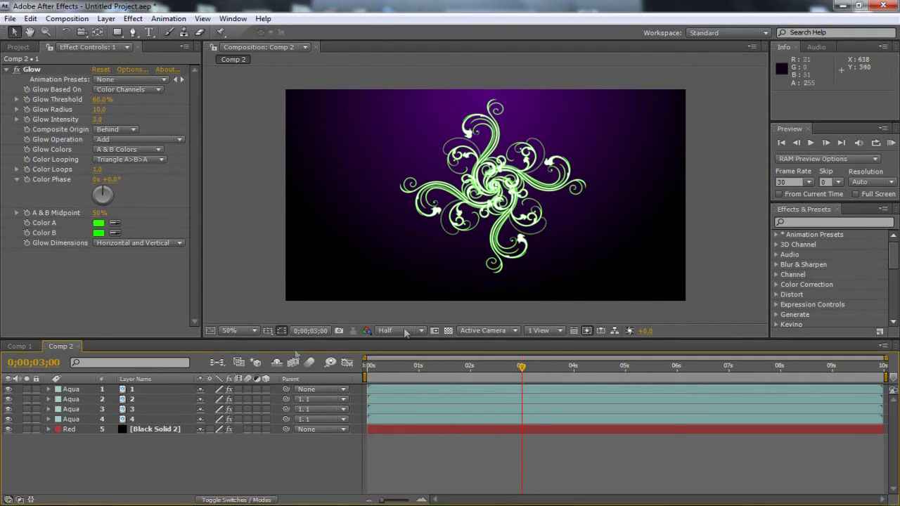
click(146, 391)
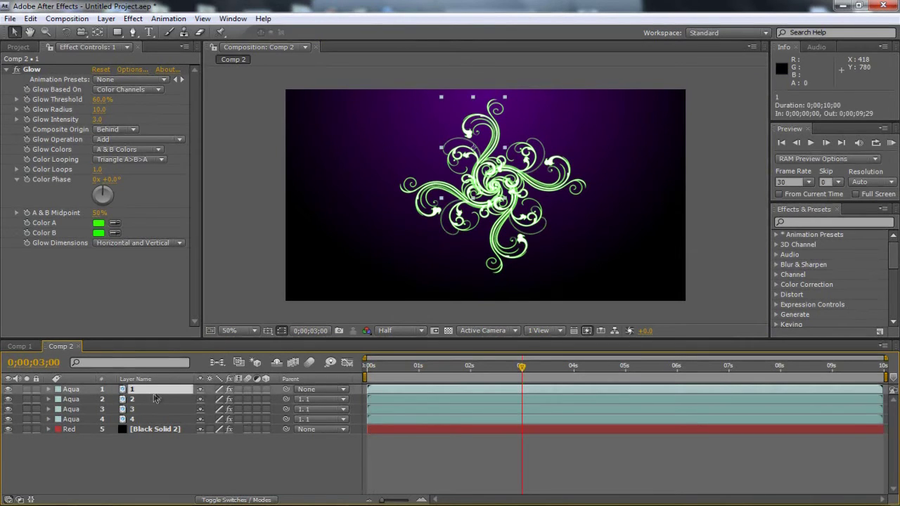
Enable Time Remapping on layer 1 and move its last keyframe to 2 seconds
right_click(155, 394)
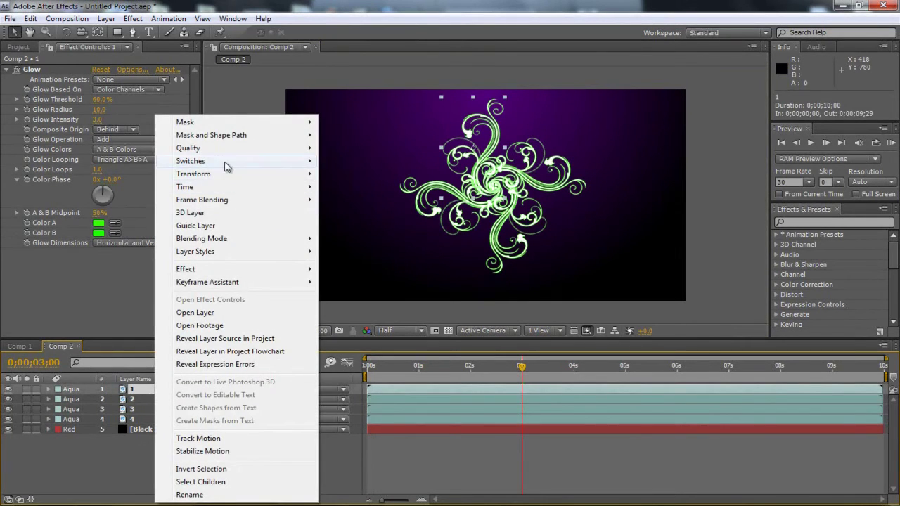
mouse_move(301, 189)
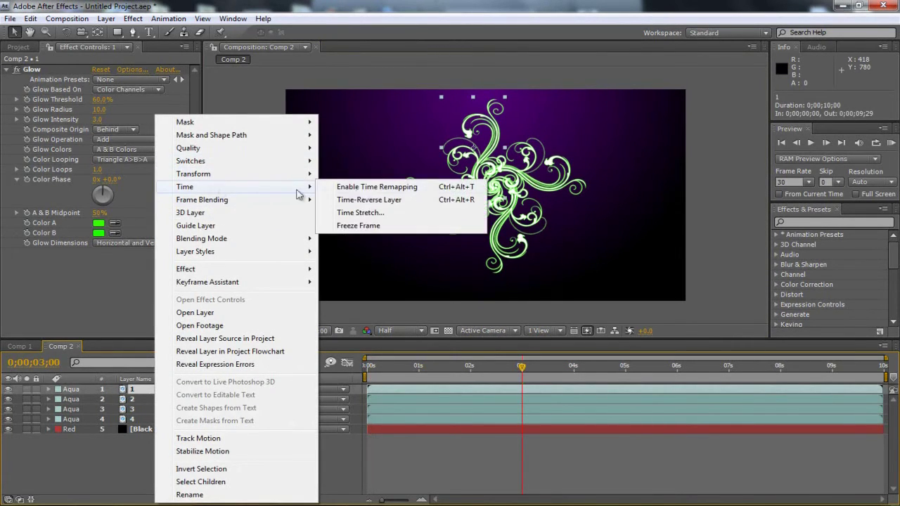
click(365, 188)
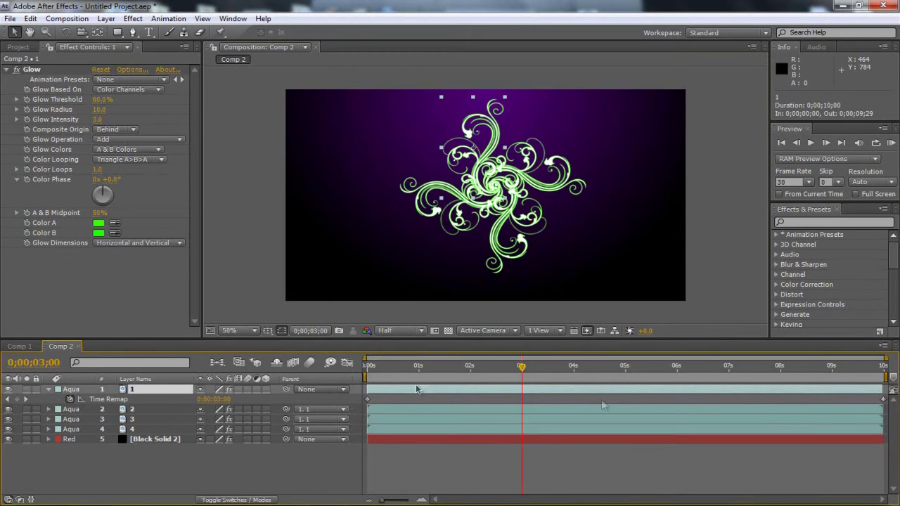
drag(883, 400, 770, 406)
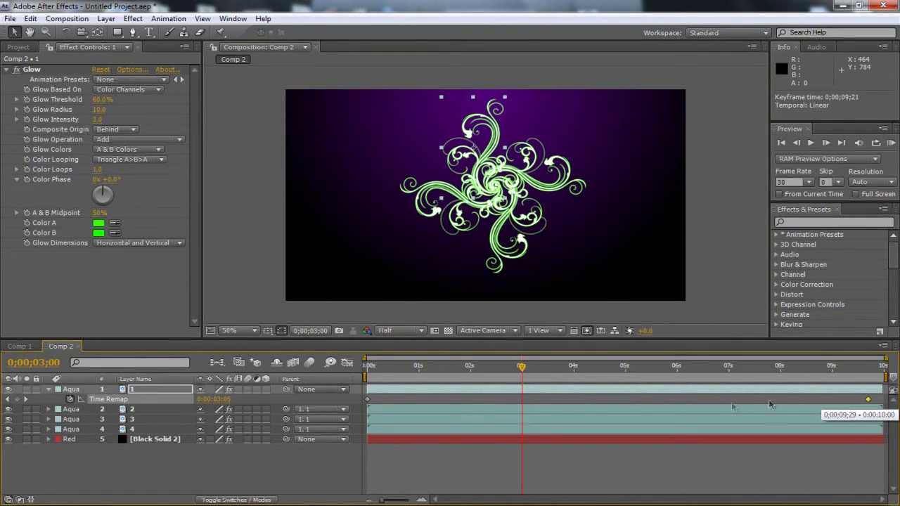
drag(566, 403, 470, 402)
click(469, 367)
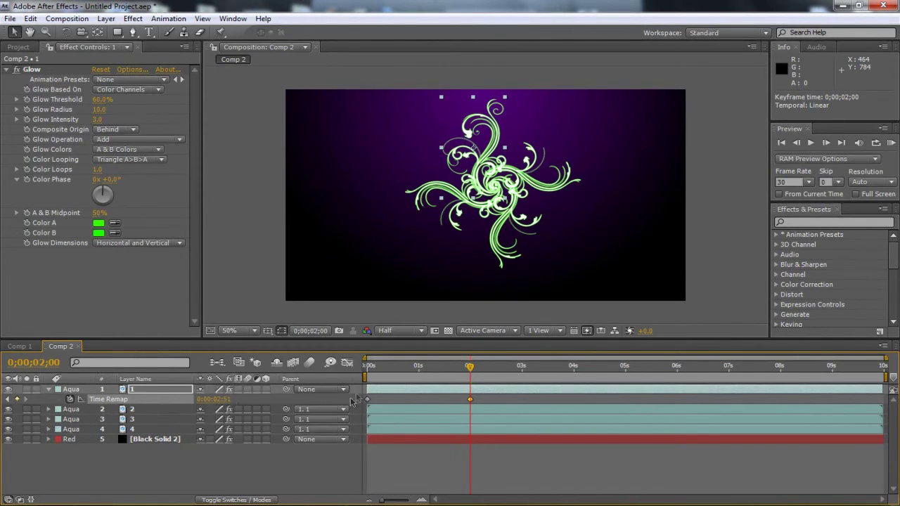
At 4 seconds set layer 1's Time Remap to 0, then scrub back near 2 seconds
drag(469, 368, 574, 373)
click(228, 398)
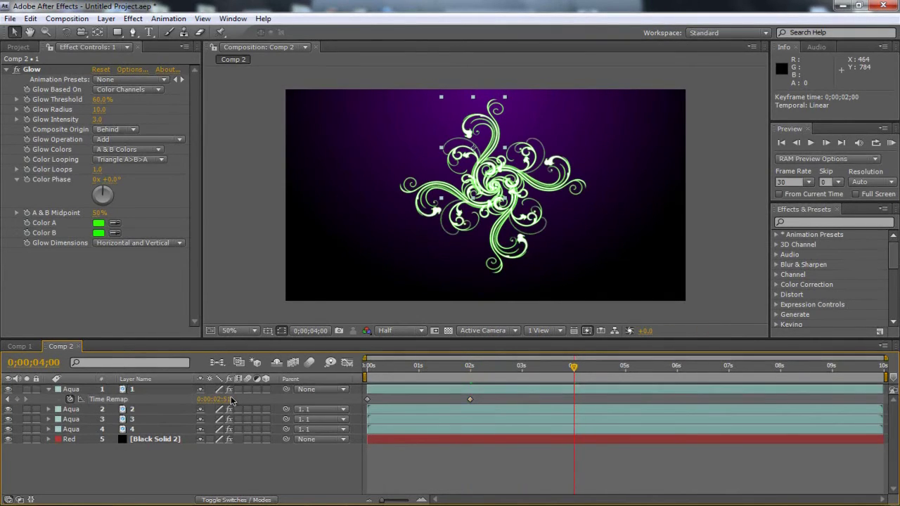
text(0)
key(Return)
drag(574, 368, 471, 373)
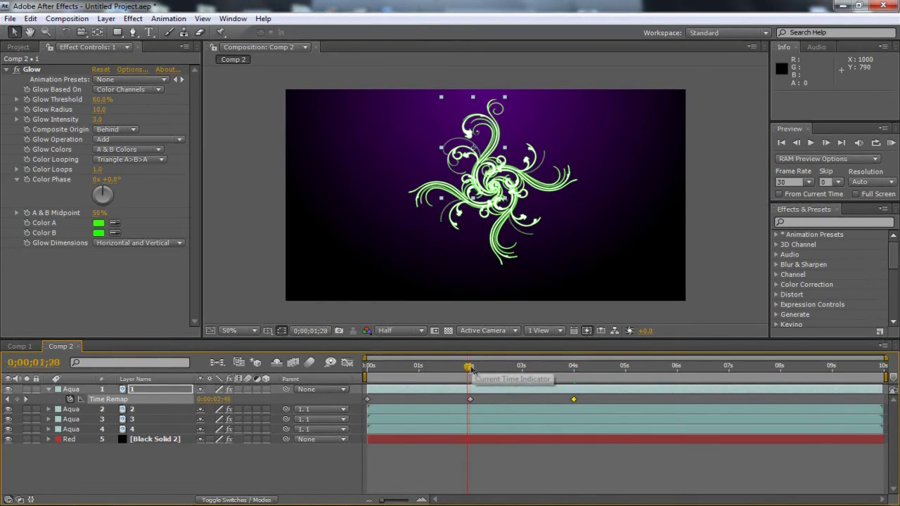
Enable Time Remapping on layer 2 from its Time submenu
click(138, 412)
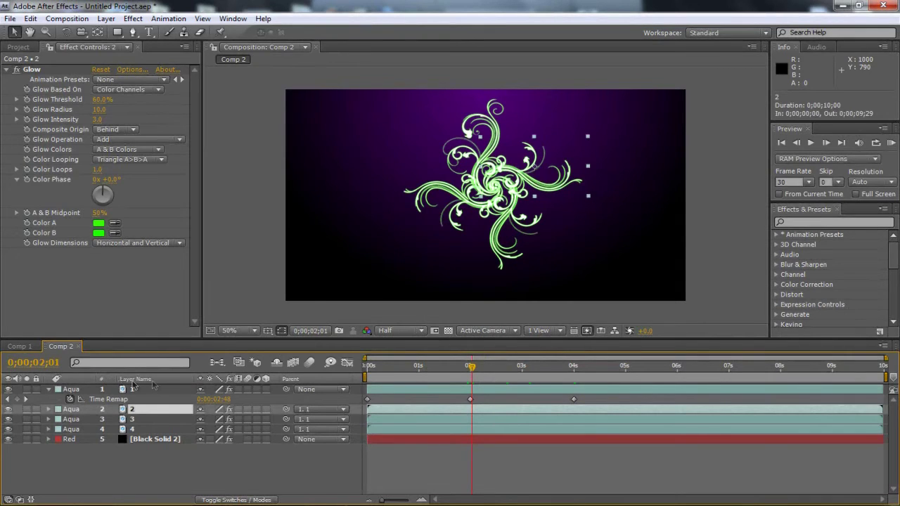
right_click(149, 417)
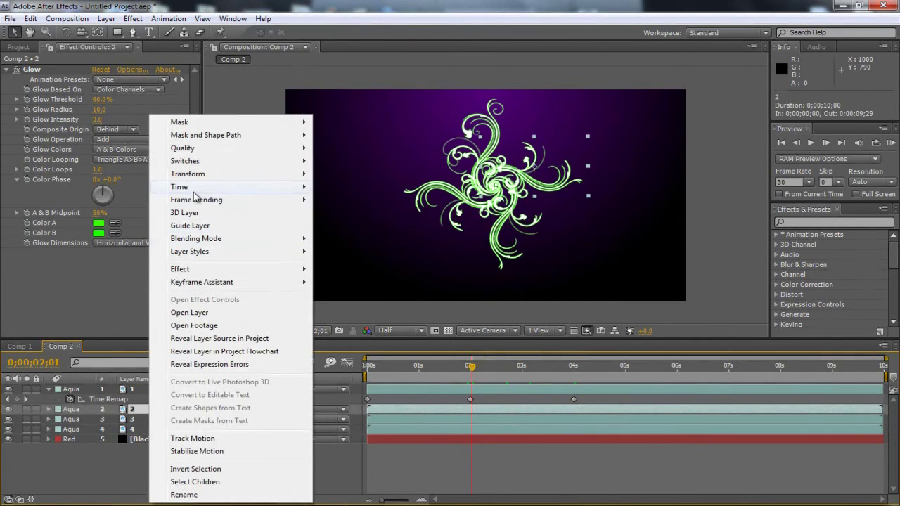
mouse_move(198, 186)
click(358, 188)
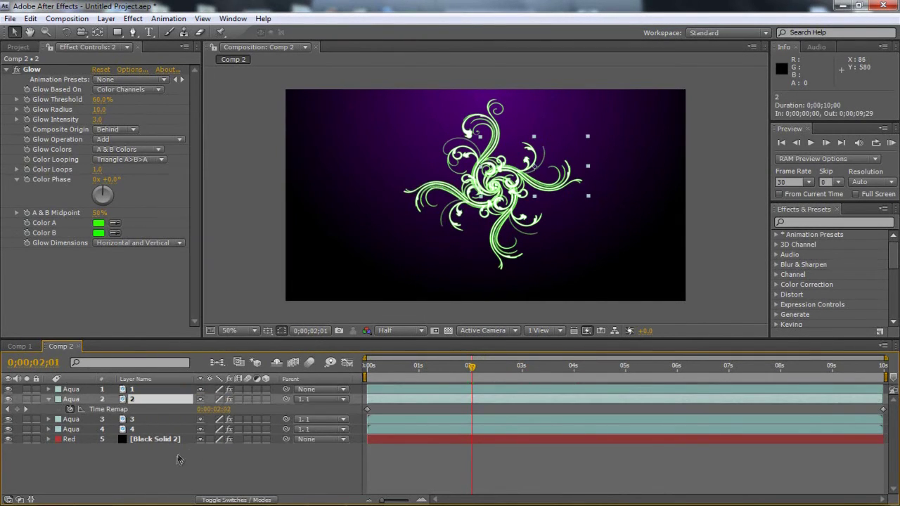
Move layer 2's end Time Remap keyframe to 2 seconds and set the current time to 4 seconds
key(ctrl+Up)
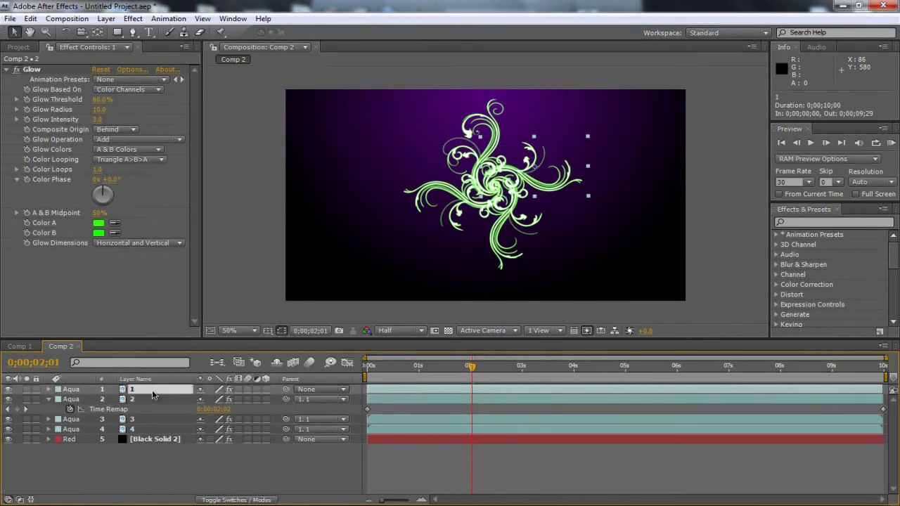
key(ctrl+alt+t)
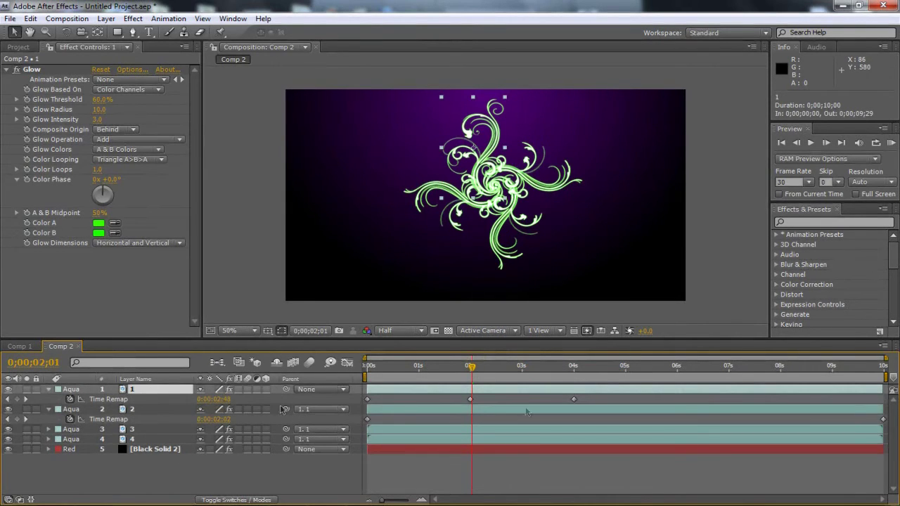
drag(882, 420, 473, 421)
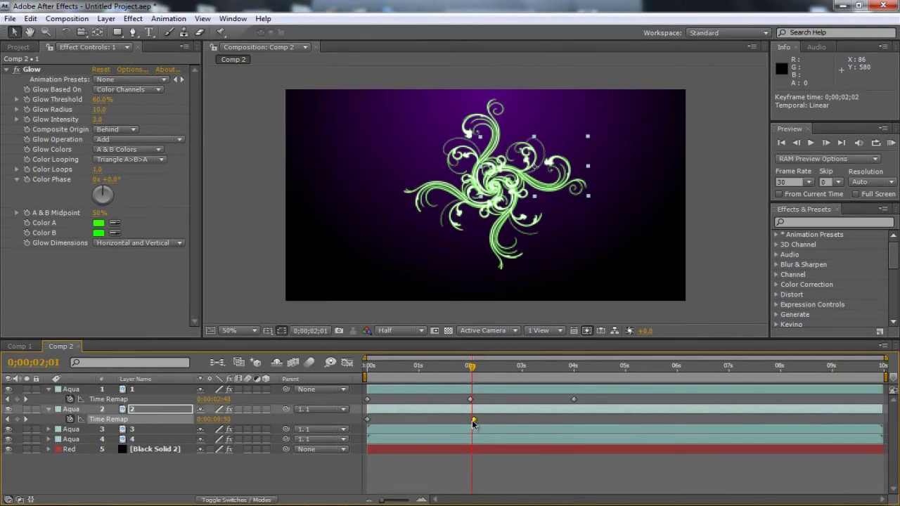
click(470, 371)
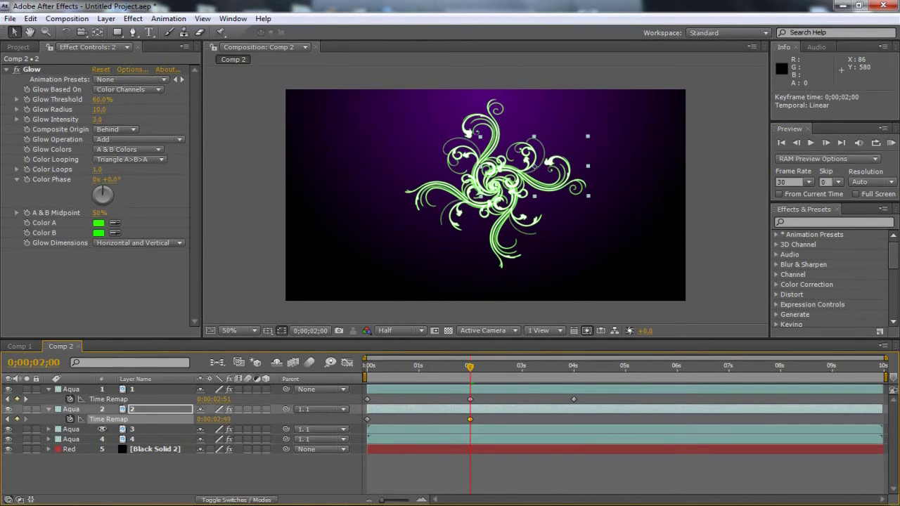
drag(470, 371, 573, 368)
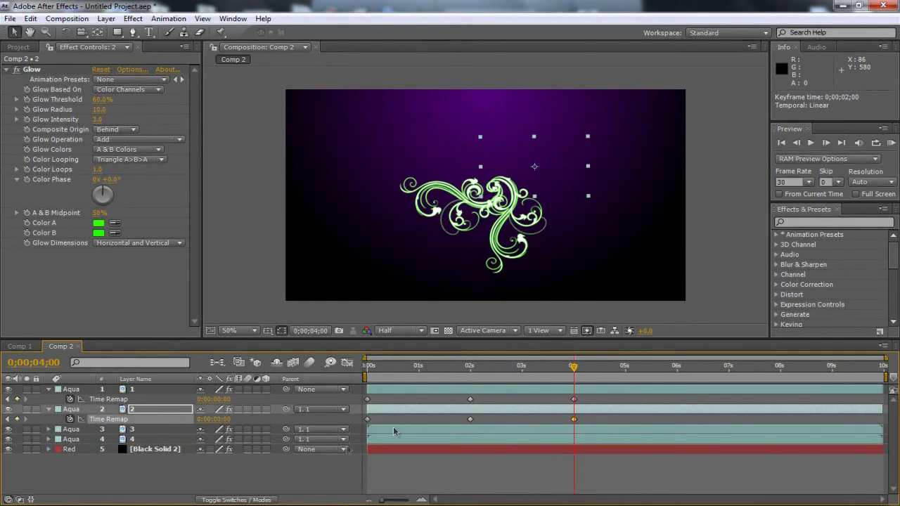
Enable Time Remapping on layer 3 from its Time submenu
click(146, 430)
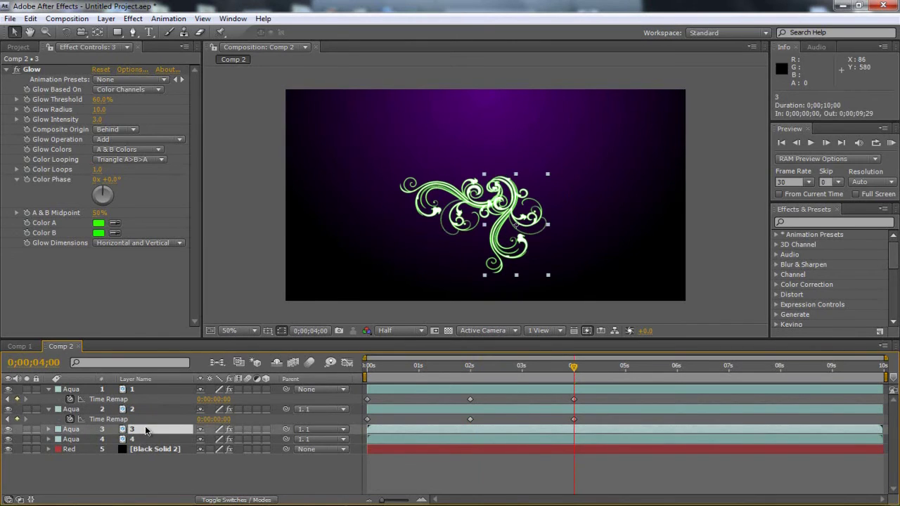
right_click(140, 438)
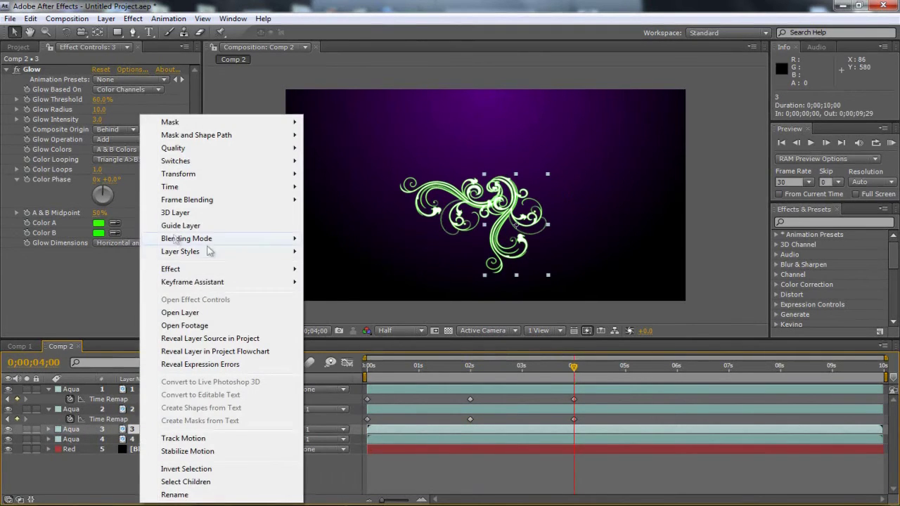
mouse_move(204, 187)
click(336, 191)
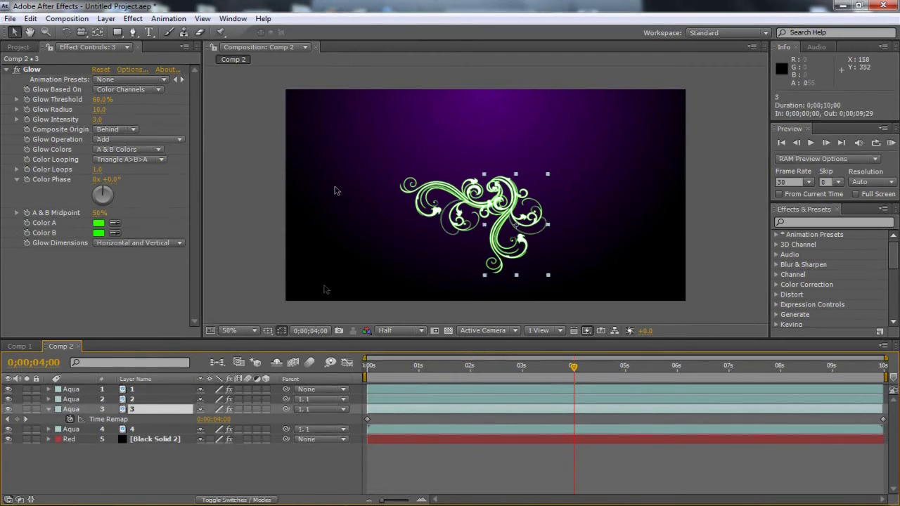
Set layer 3's Time Remap to 0 at 4 seconds and scrub it up to about 2:52 at 2 seconds
drag(222, 419, 97, 428)
click(471, 366)
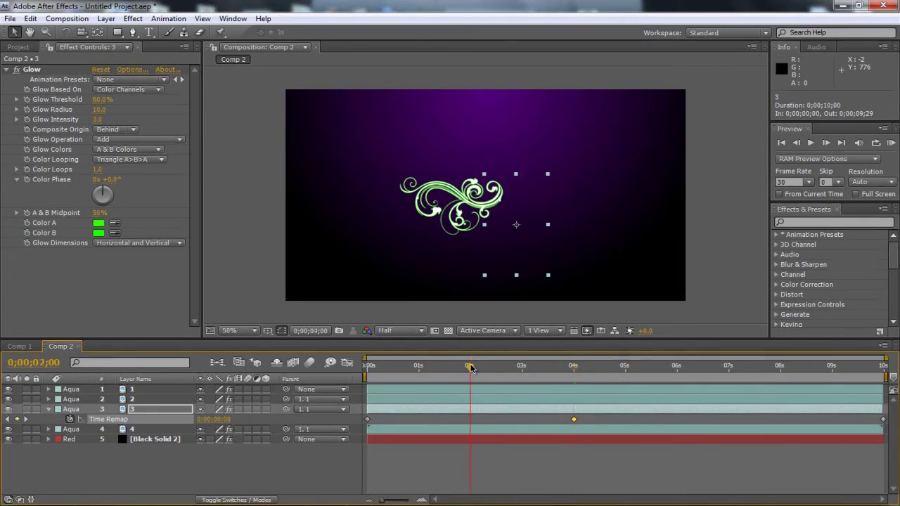
drag(214, 419, 249, 420)
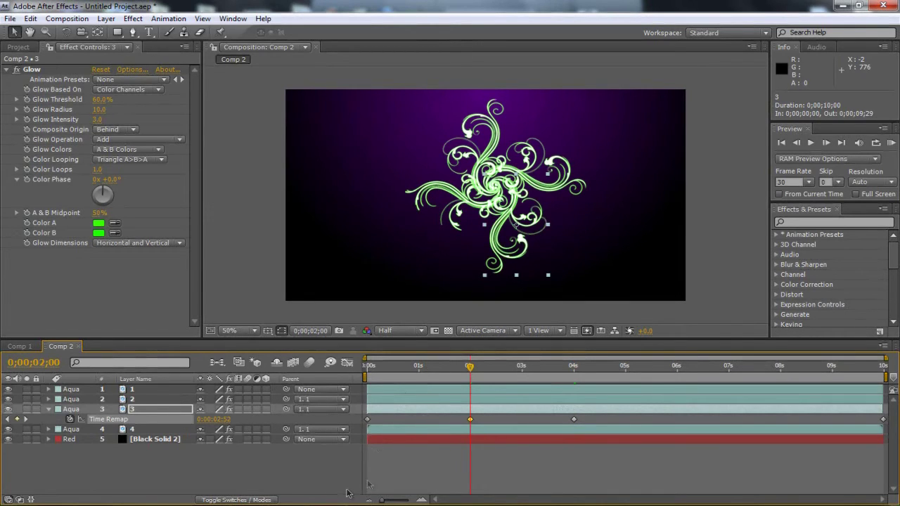
Enable Time Remapping on layer 4 and move its end keyframe to 2 seconds
click(151, 428)
right_click(149, 428)
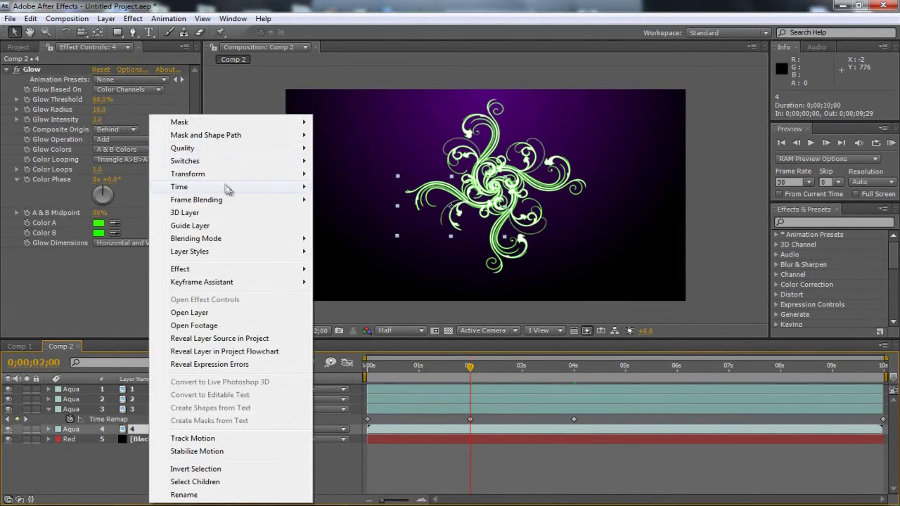
mouse_move(215, 191)
click(371, 187)
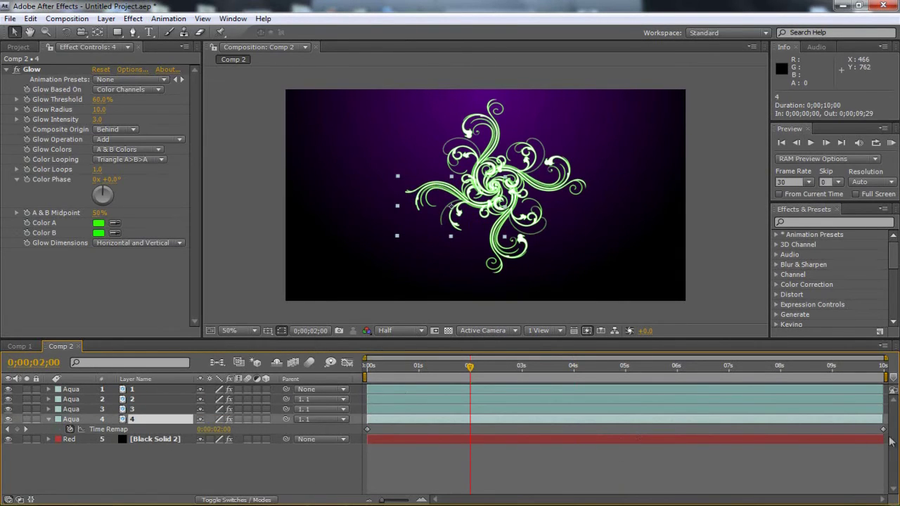
drag(886, 433, 474, 431)
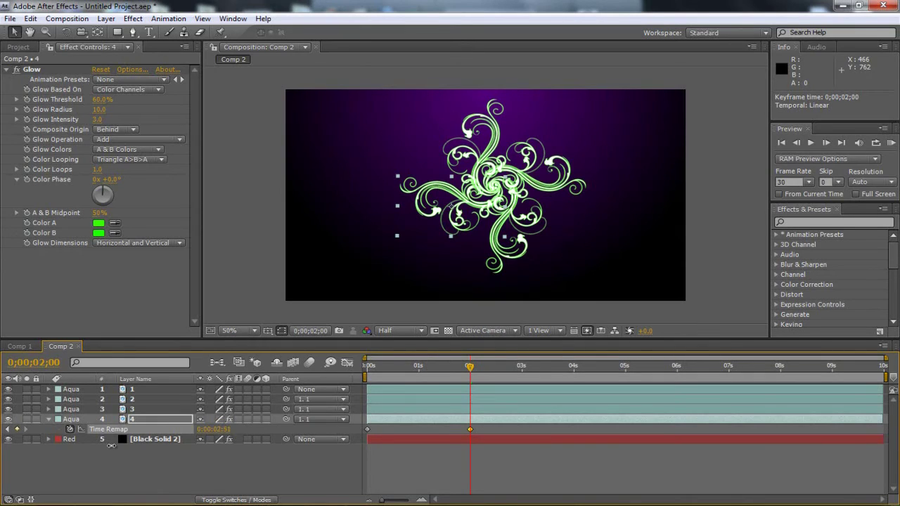
At 4 seconds scrub layer 4's Time Remap to 0, then move back near 2 seconds to check
click(574, 367)
drag(214, 429, 154, 428)
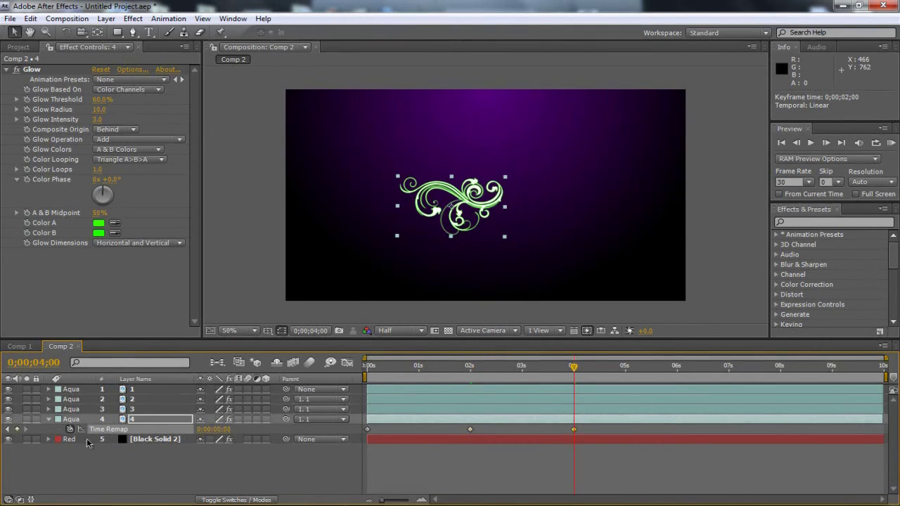
drag(575, 372, 351, 375)
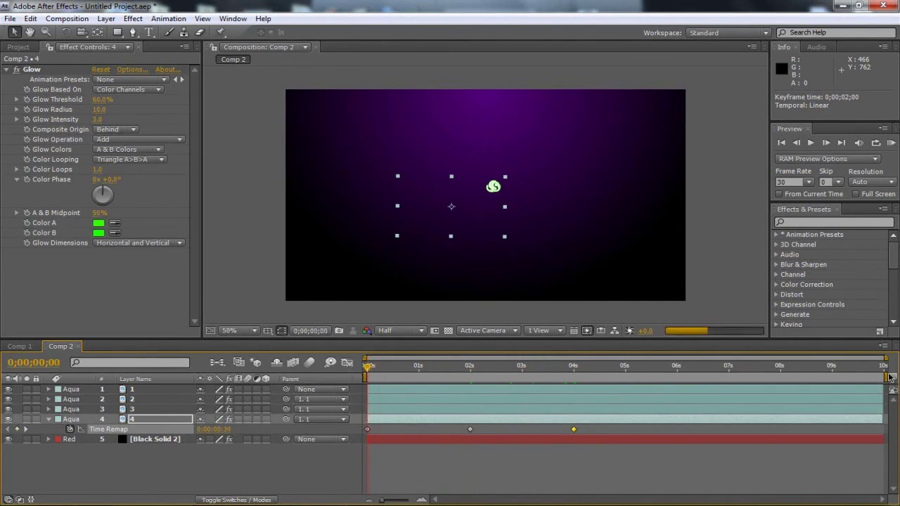
End the work area at 4 seconds, RAM-preview the animation, then stop and scrub the first seconds
drag(885, 377, 576, 377)
click(891, 142)
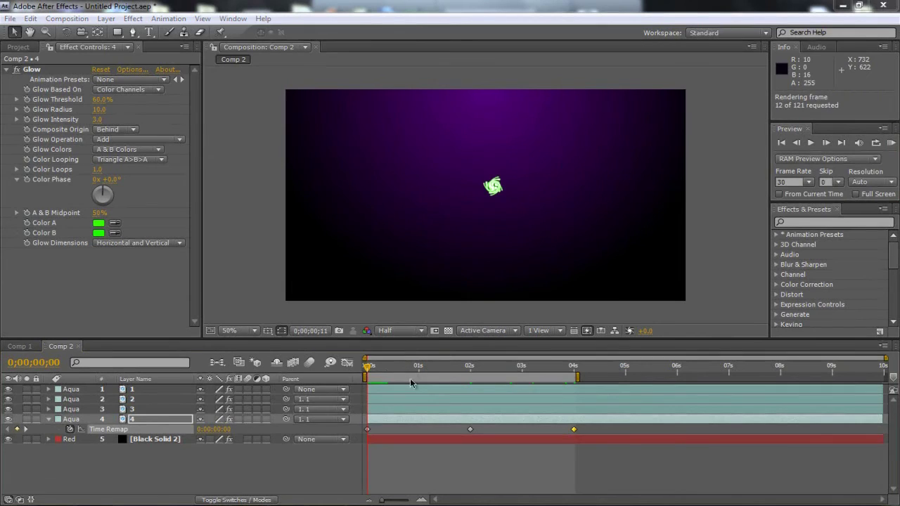
click(891, 144)
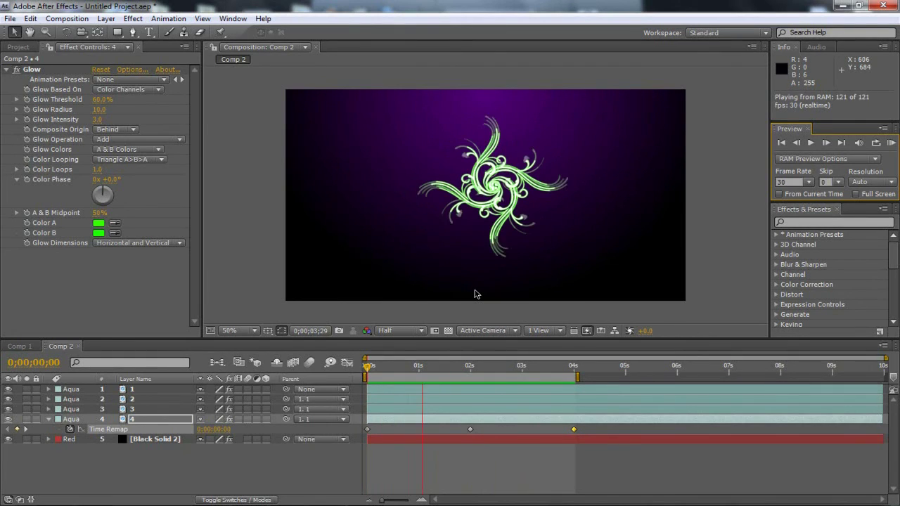
key(space)
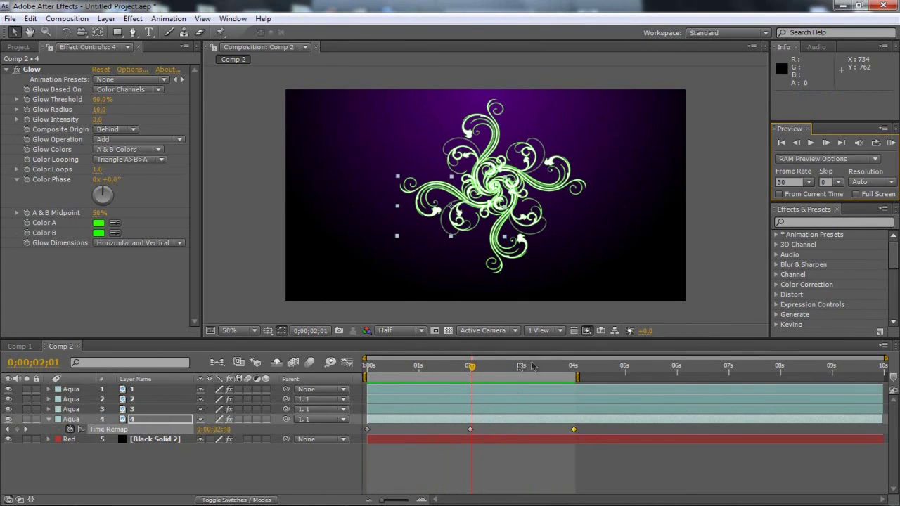
mouse_move(473, 372)
mouse_down()
mouse_move(399, 372)
mouse_move(470, 372)
mouse_up()
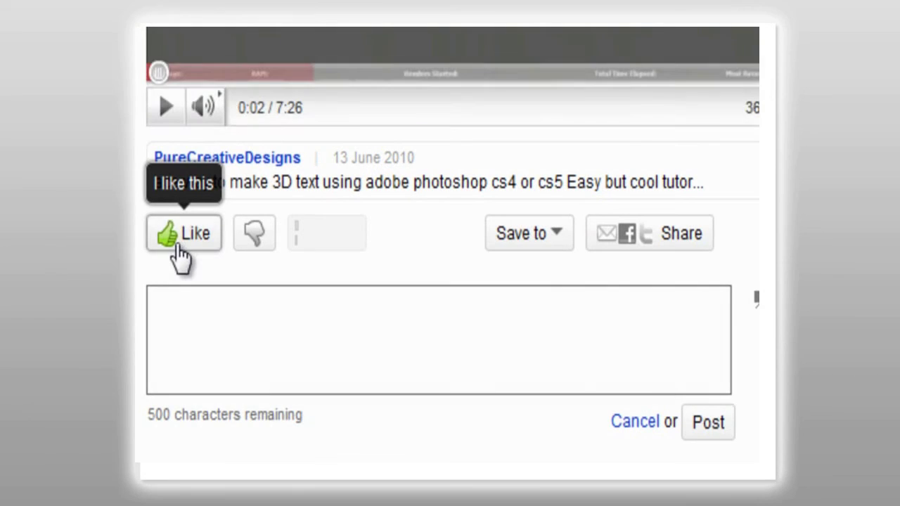
Give the tutorial video a thumbs-up Like
click(176, 244)
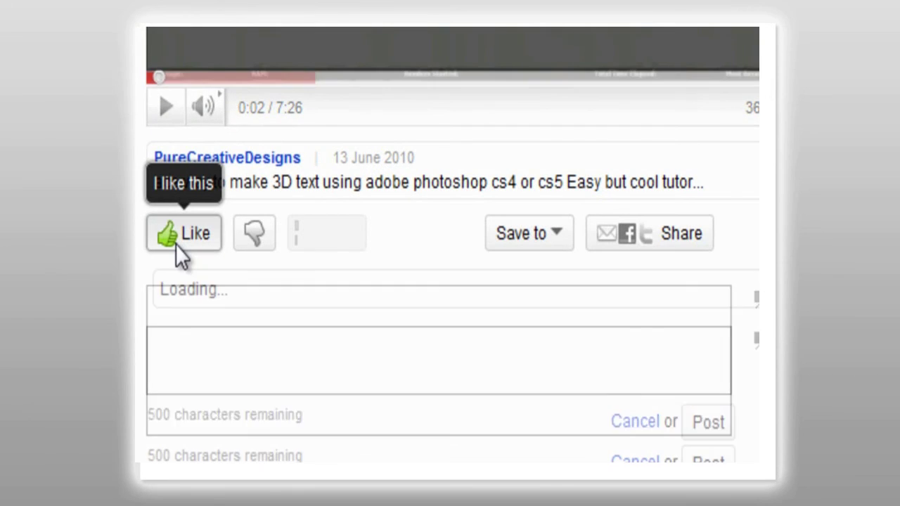